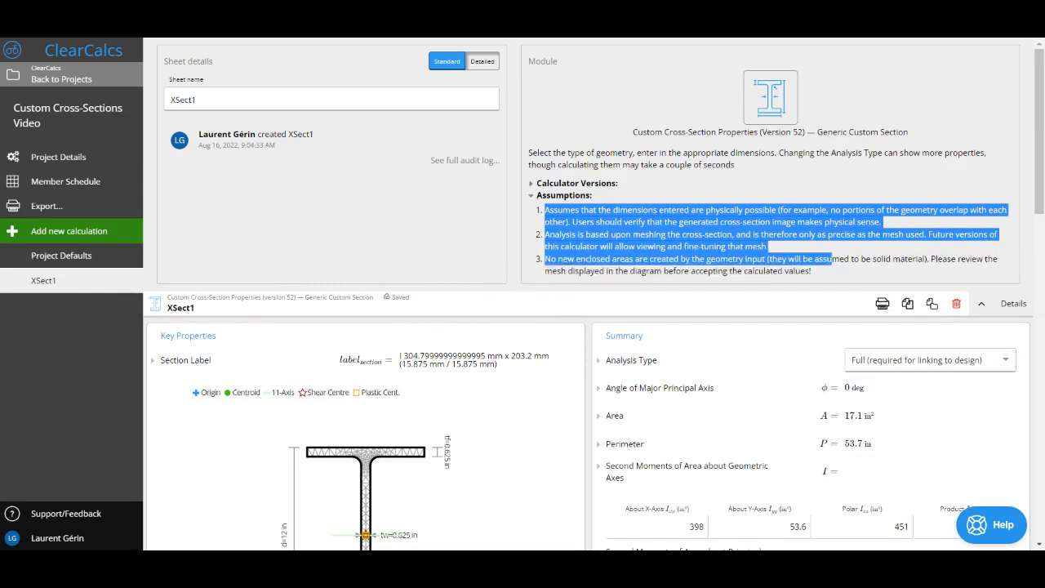
Collapse the sheet details and set the analysis type to None
{"action": "left_click", "coordinate": [830, 259]}
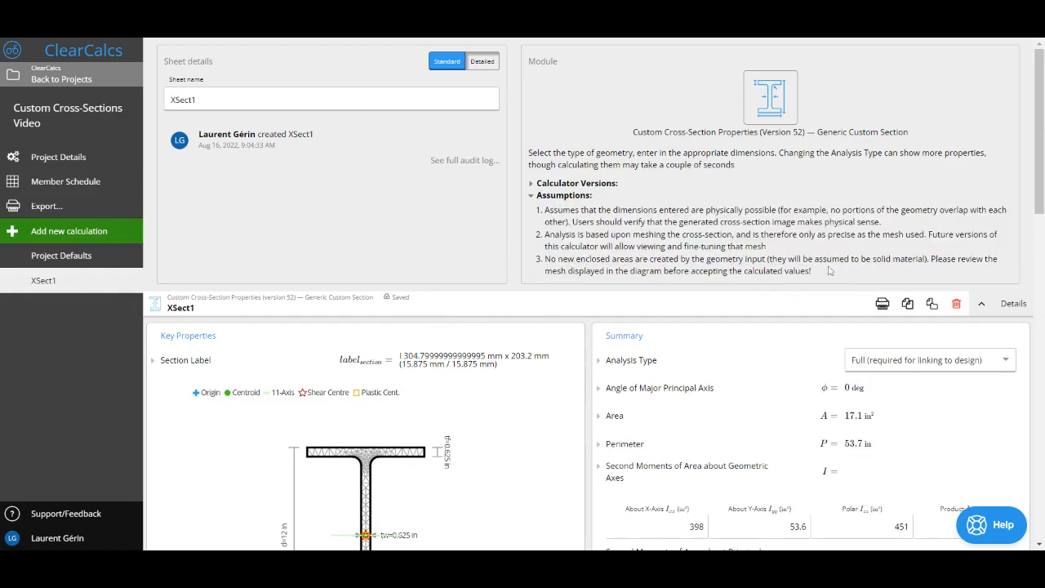
{"action": "left_click", "coordinate": [982, 304]}
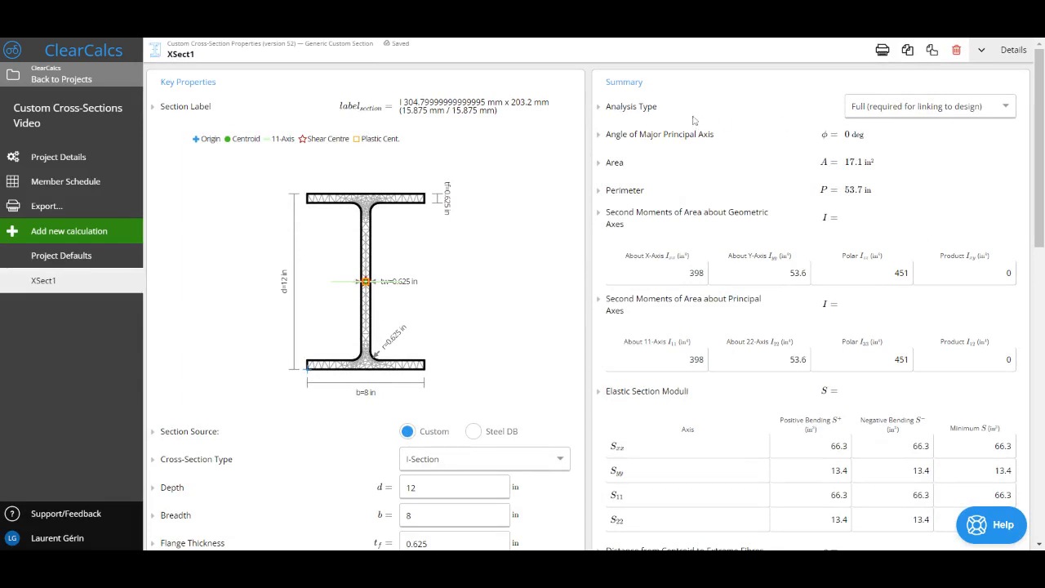
{"action": "left_click", "coordinate": [894, 111]}
{"action": "left_click", "coordinate": [927, 130]}
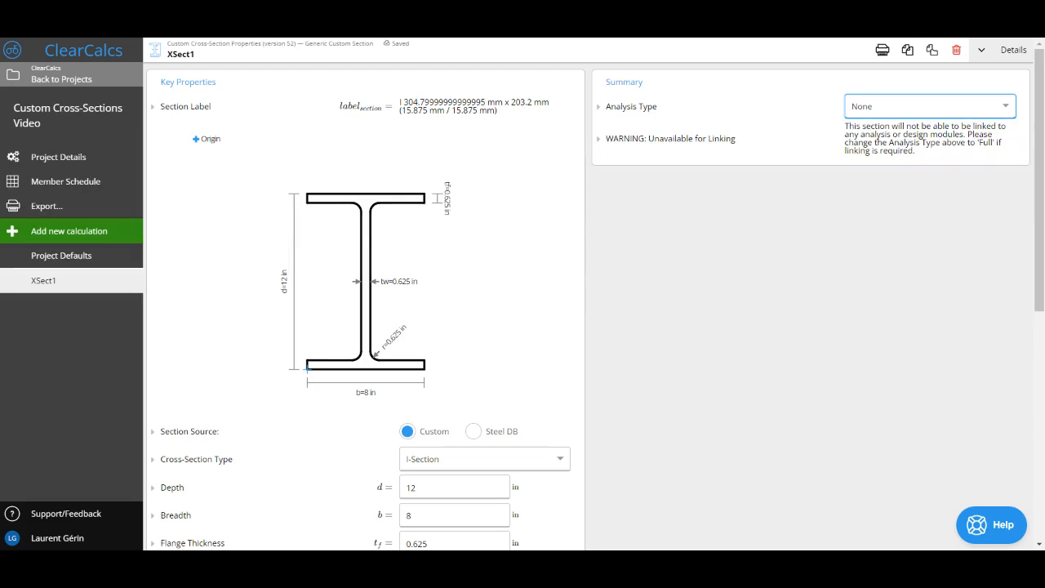
{"action": "type", "text": "=def_atype"}
{"action": "left_click", "coordinate": [944, 203]}
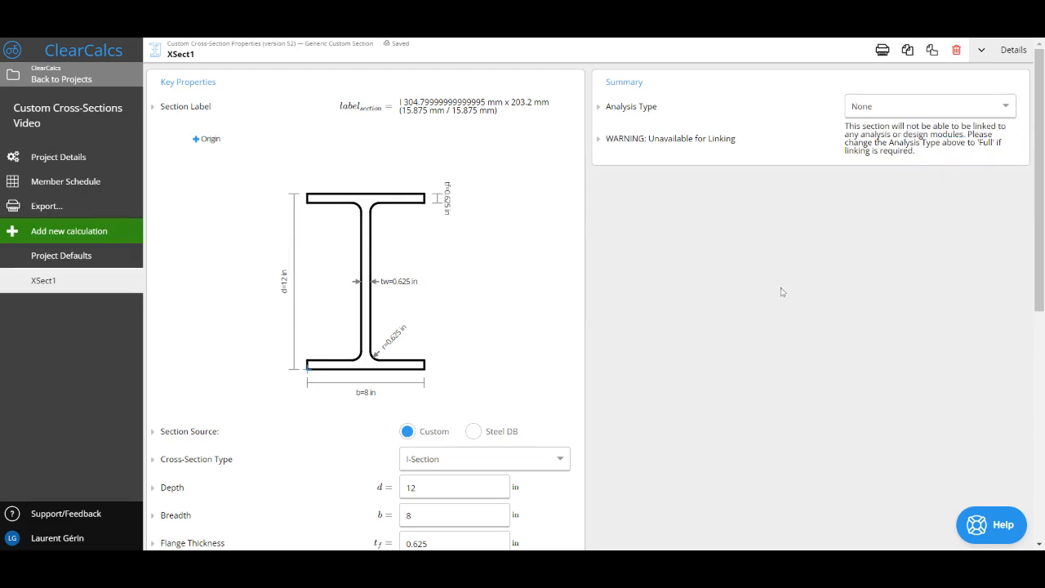
Rotate the I-section by 45 degrees
{"action": "scroll", "coordinate": [628, 357], "scroll_direction": "down", "scroll_amount": 1}
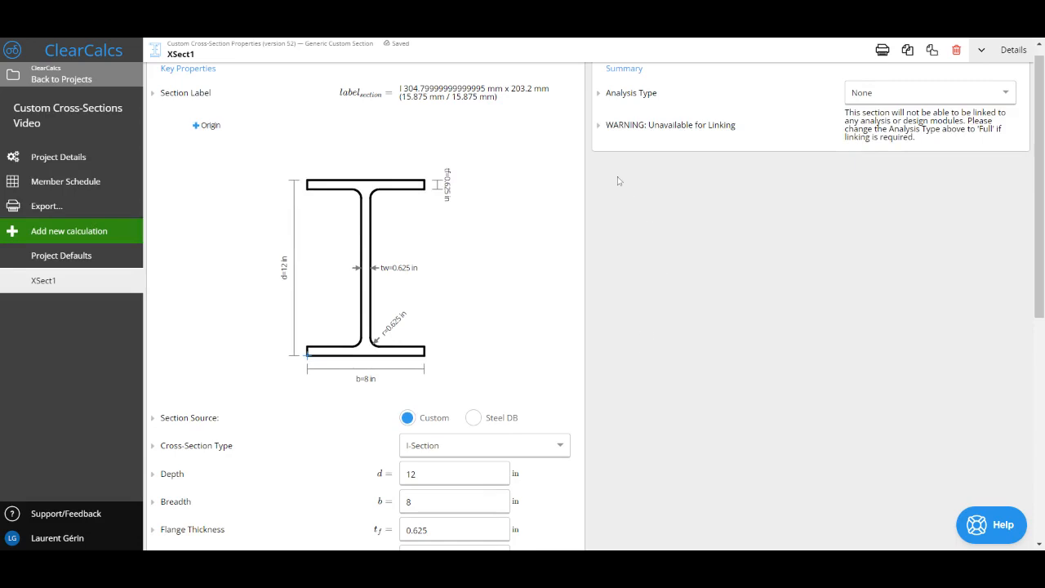
{"action": "scroll", "coordinate": [385, 292], "scroll_direction": "down", "scroll_amount": 1}
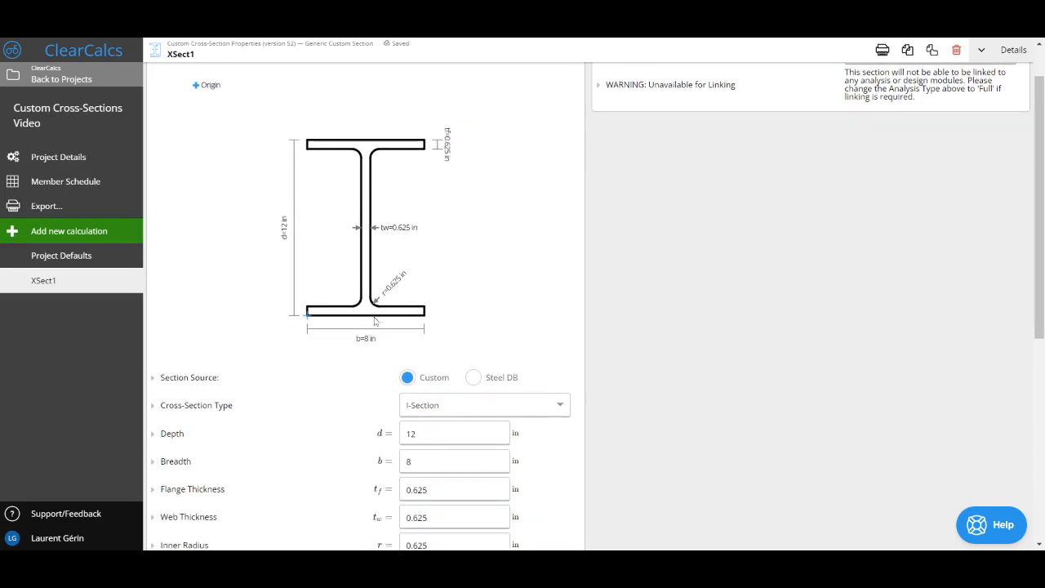
{"action": "scroll", "coordinate": [406, 246], "scroll_direction": "down", "scroll_amount": 2}
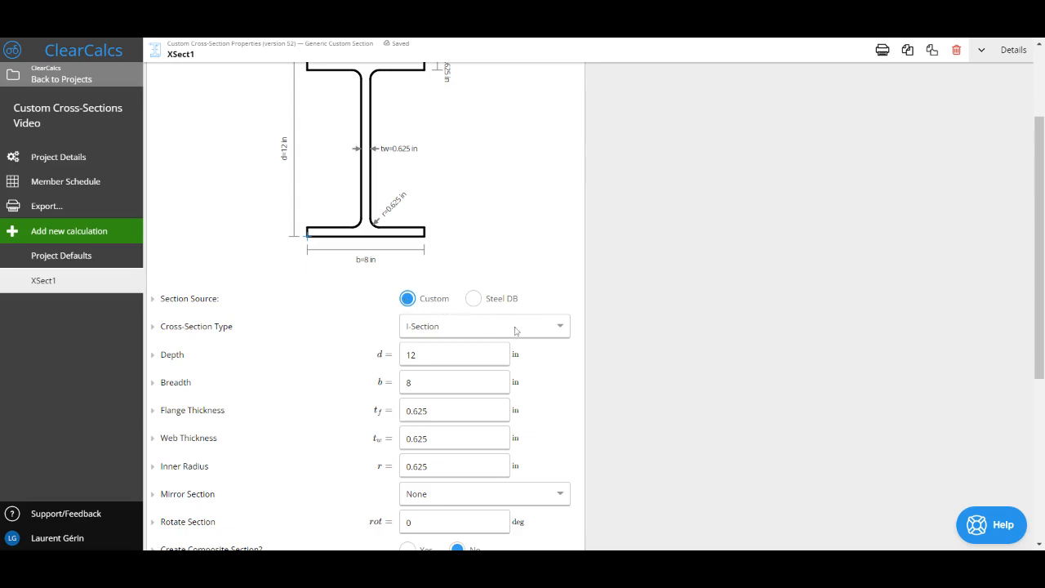
{"action": "scroll", "coordinate": [515, 331], "scroll_direction": "down", "scroll_amount": 1}
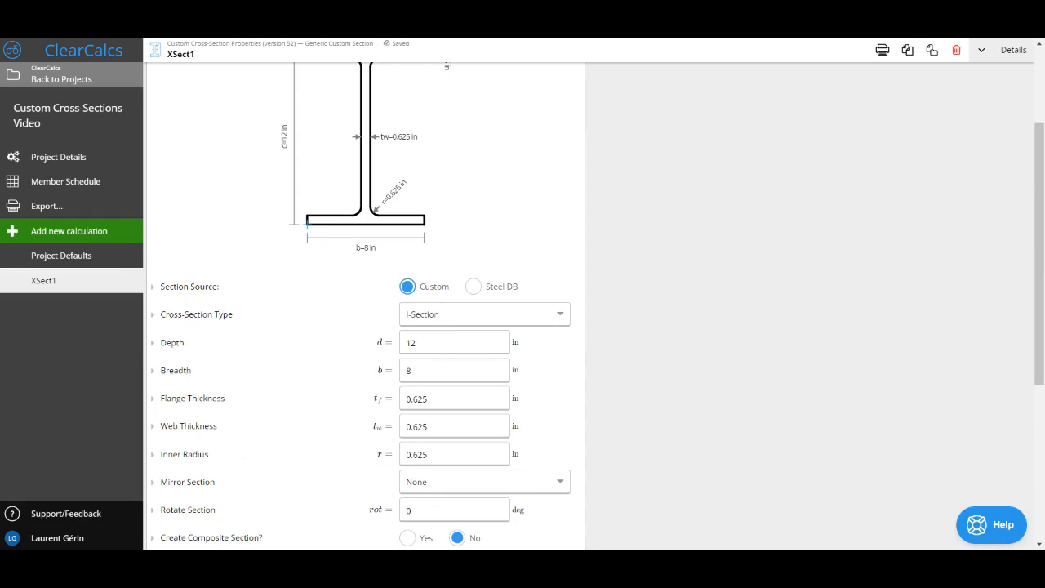
{"action": "left_click", "coordinate": [454, 510]}
{"action": "scroll", "coordinate": [454, 510], "scroll_direction": "up", "scroll_amount": 1}
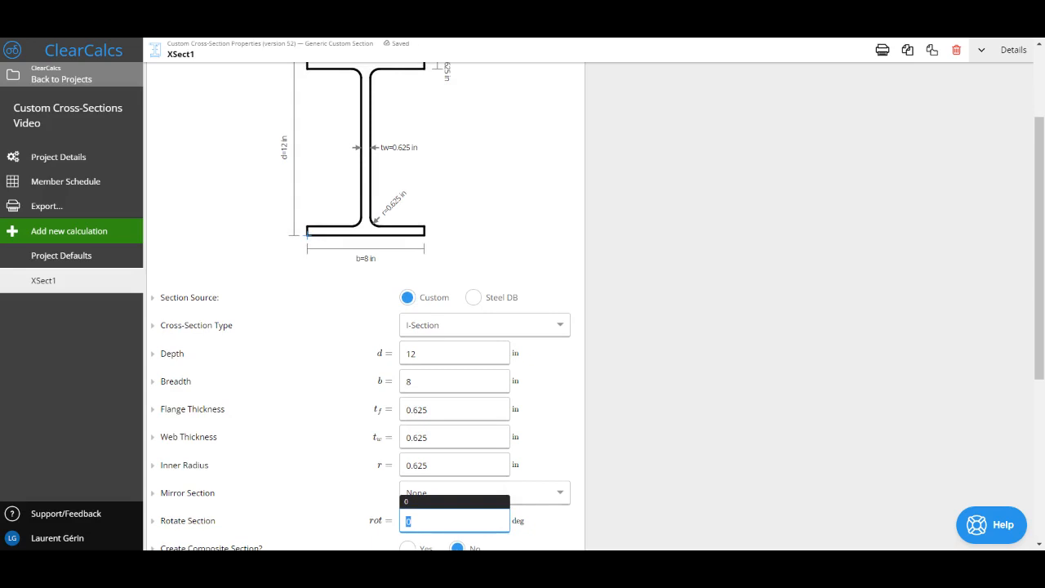
{"action": "type", "text": "45"}
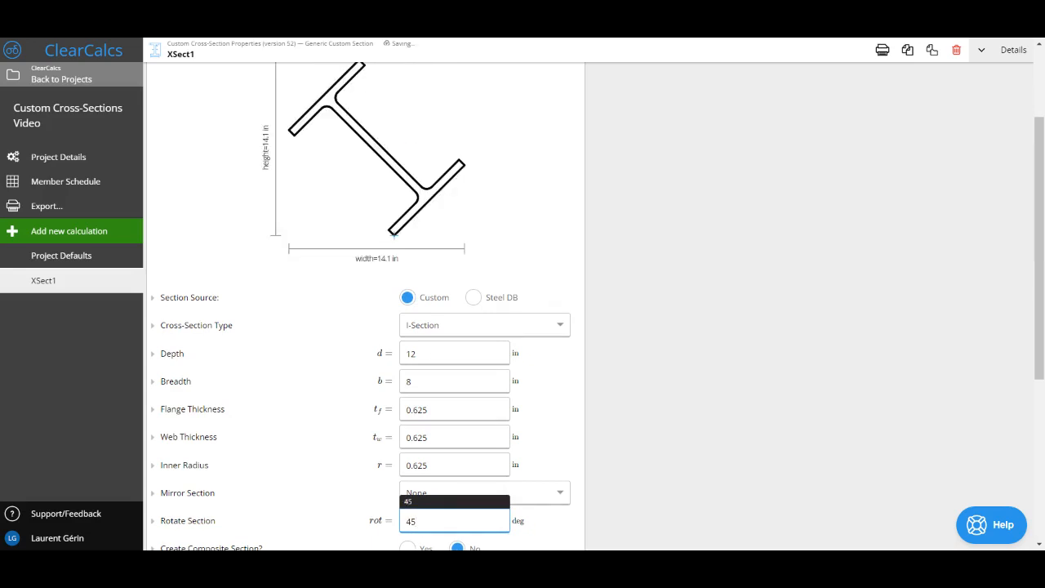
Reset the section rotation to 0 degrees and look at the available mirroring options
{"action": "scroll", "coordinate": [595, 296], "scroll_direction": "down", "scroll_amount": 1}
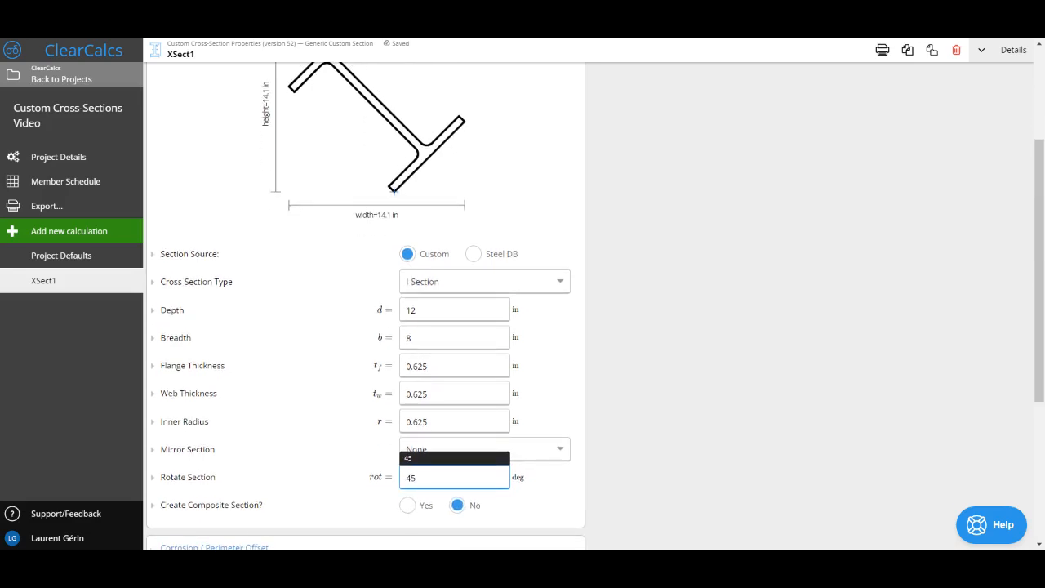
{"action": "key", "text": "BackSpace"}
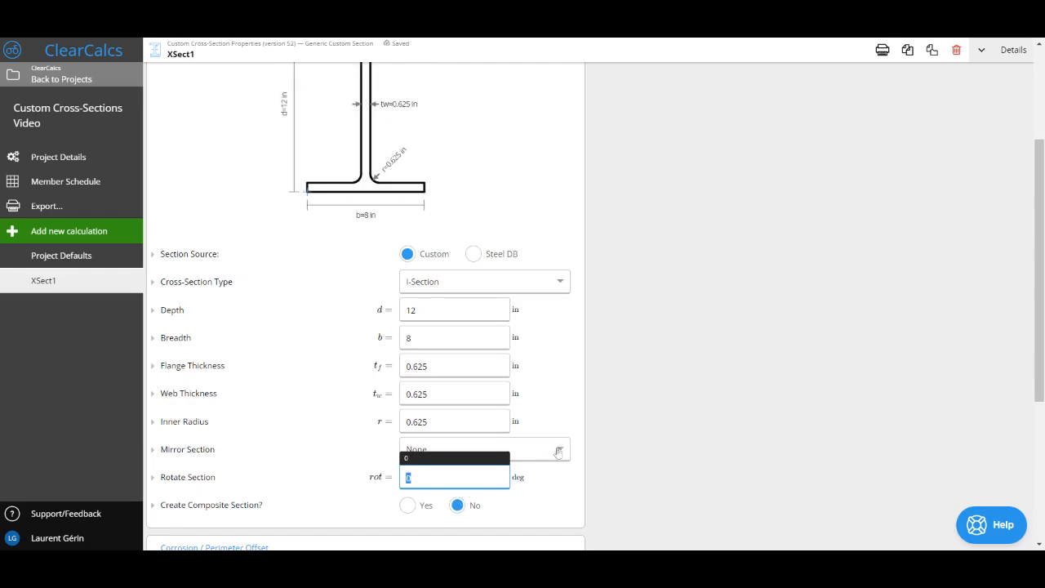
{"action": "left_click", "coordinate": [553, 450]}
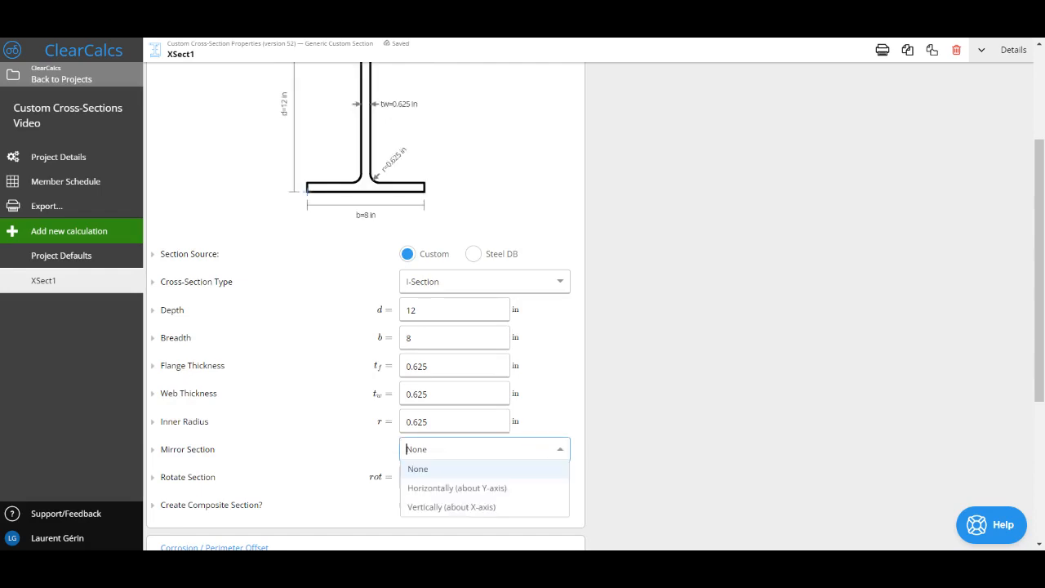
{"action": "left_click", "coordinate": [692, 351]}
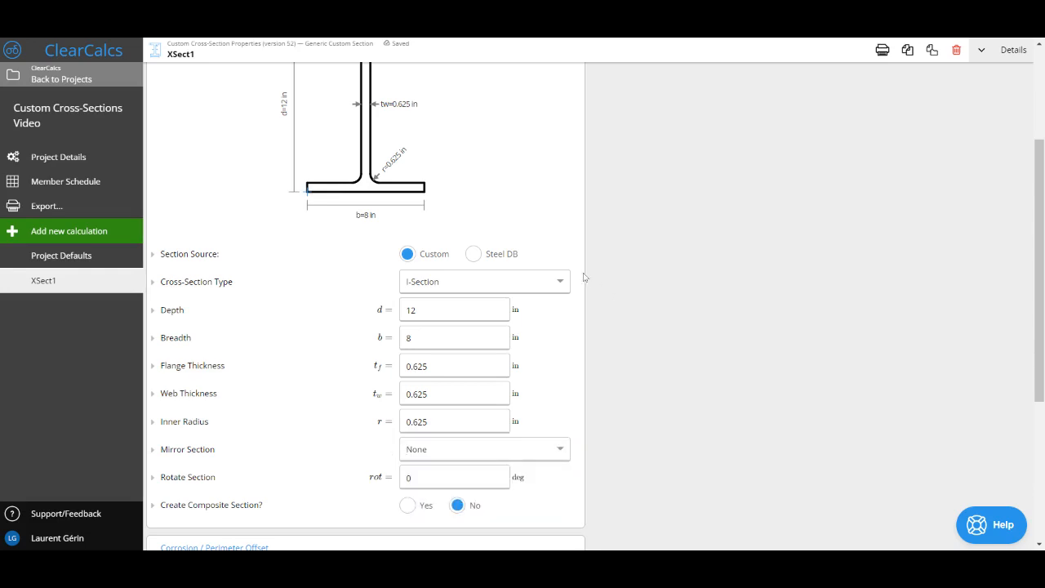
Browse the available cross-section types and change the section to a Monosymmetric I-Section
{"action": "left_click", "coordinate": [532, 290]}
{"action": "scroll", "coordinate": [505, 337], "scroll_direction": "up", "scroll_amount": 2}
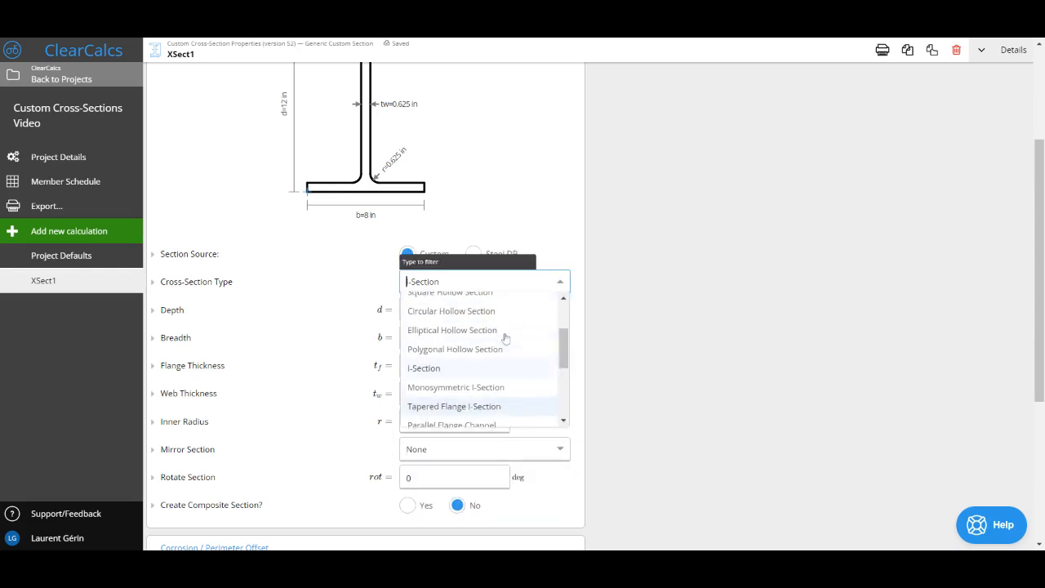
{"action": "scroll", "coordinate": [505, 337], "scroll_direction": "up", "scroll_amount": 3}
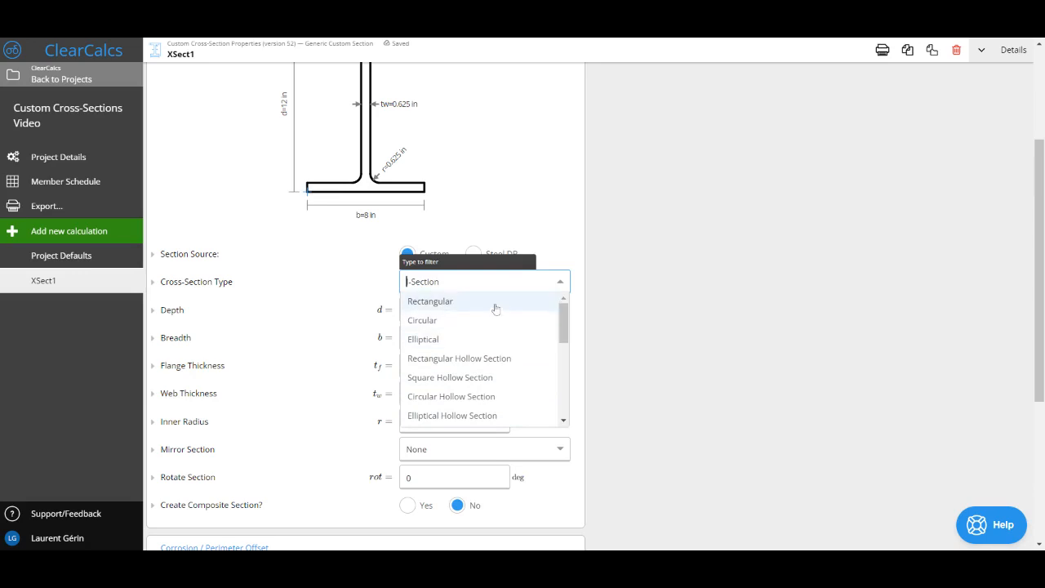
{"action": "scroll", "coordinate": [455, 310], "scroll_direction": "down", "scroll_amount": 2}
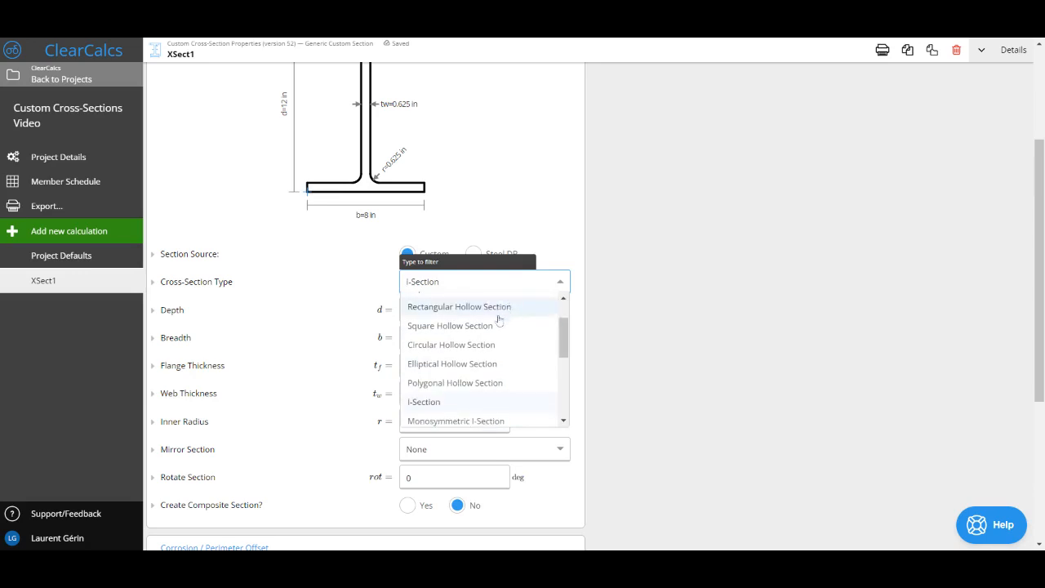
{"action": "scroll", "coordinate": [495, 382], "scroll_direction": "down", "scroll_amount": 2}
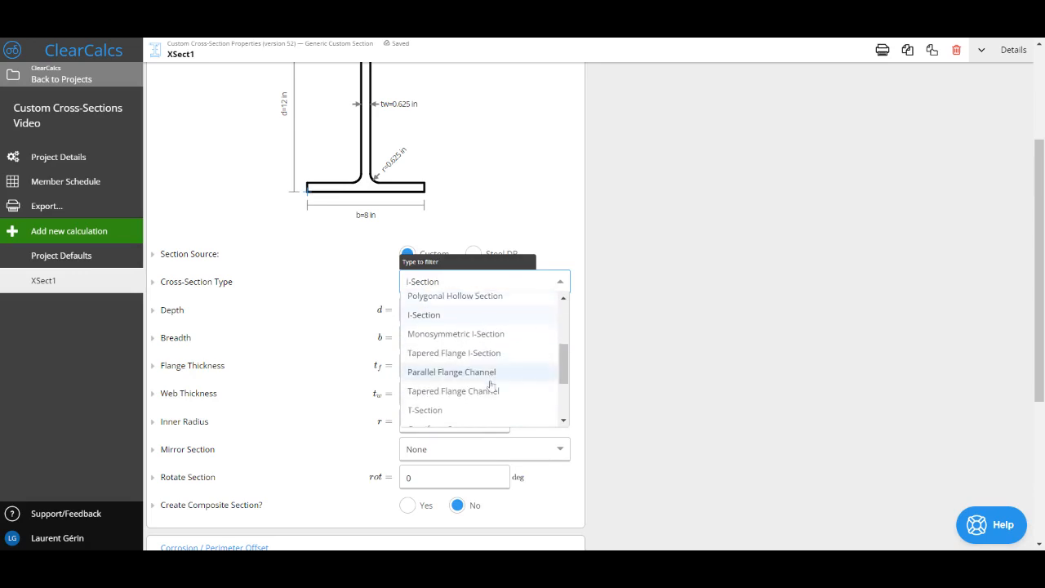
{"action": "left_click", "coordinate": [509, 341]}
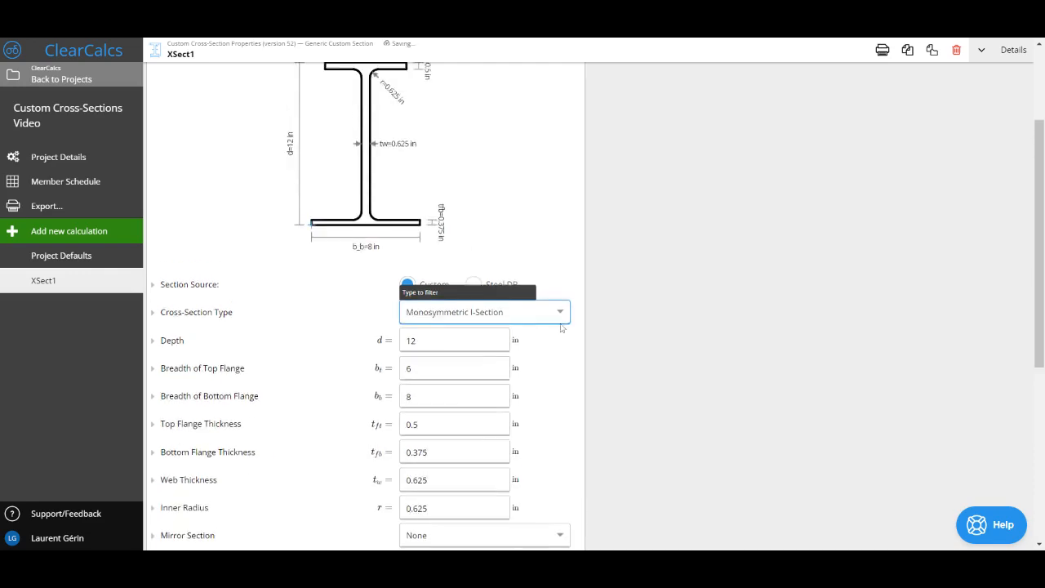
{"action": "scroll", "coordinate": [490, 302], "scroll_direction": "up", "scroll_amount": 3}
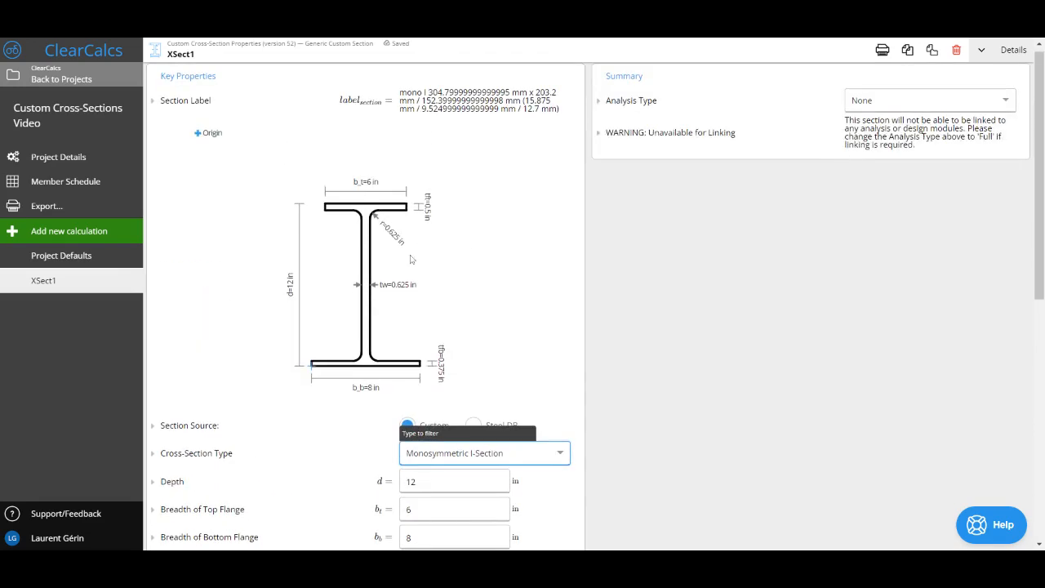
Change the cross-section type to Cee Section
{"action": "scroll", "coordinate": [421, 266], "scroll_direction": "down", "scroll_amount": 2}
{"action": "left_click", "coordinate": [488, 330]}
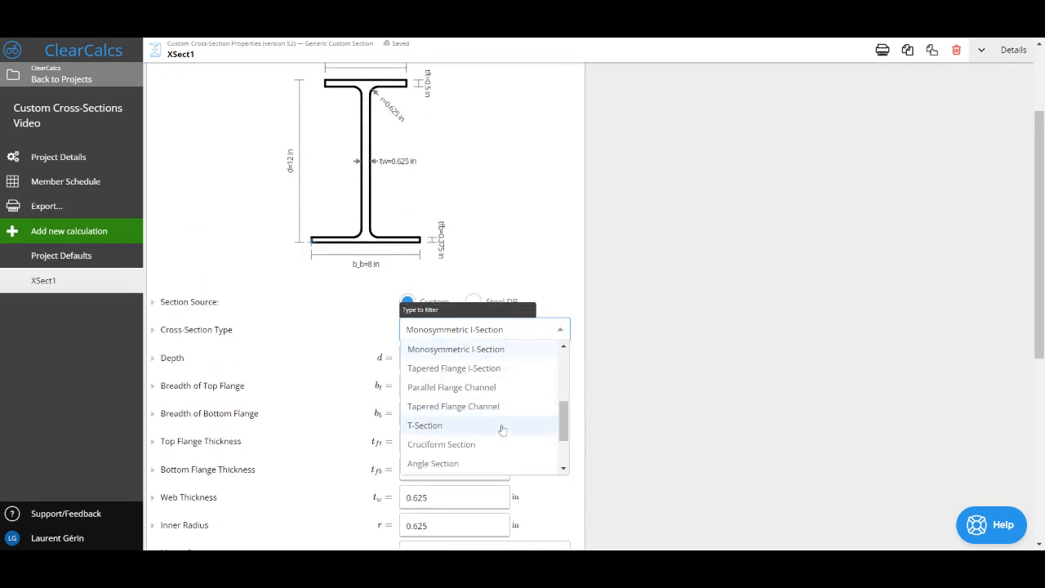
{"action": "scroll", "coordinate": [478, 431], "scroll_direction": "down", "scroll_amount": 3}
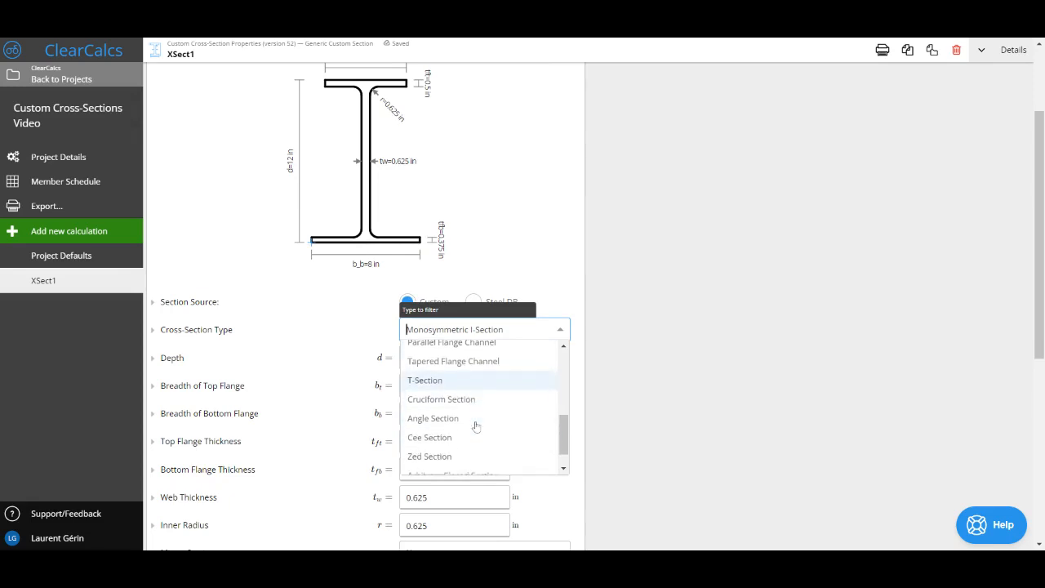
{"action": "left_click", "coordinate": [505, 431]}
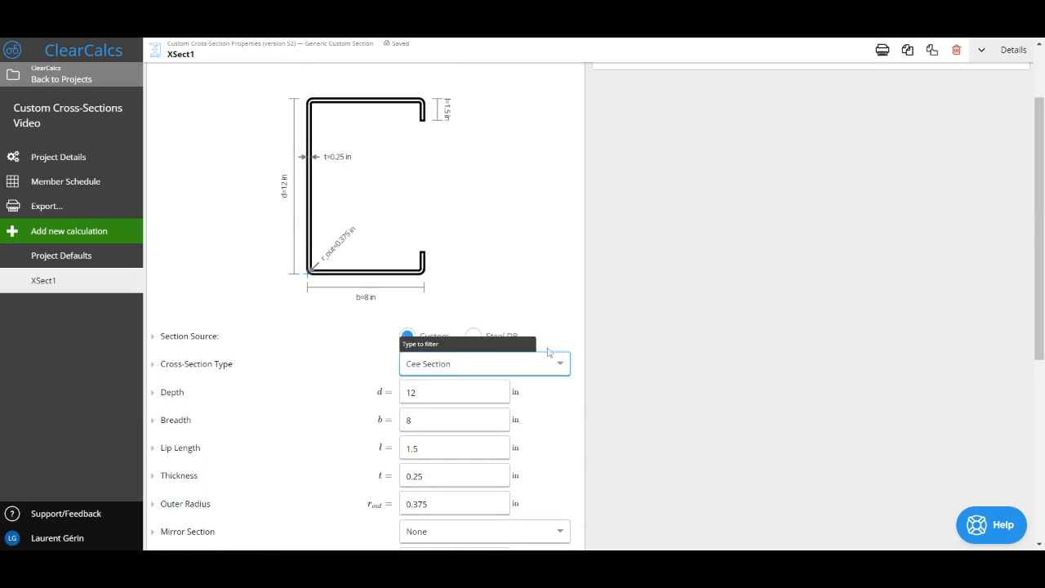
Change the cross-section type to Arbitrary Closed Section and examine the angle, length and radius entries defining its outline
{"action": "left_click", "coordinate": [551, 363]}
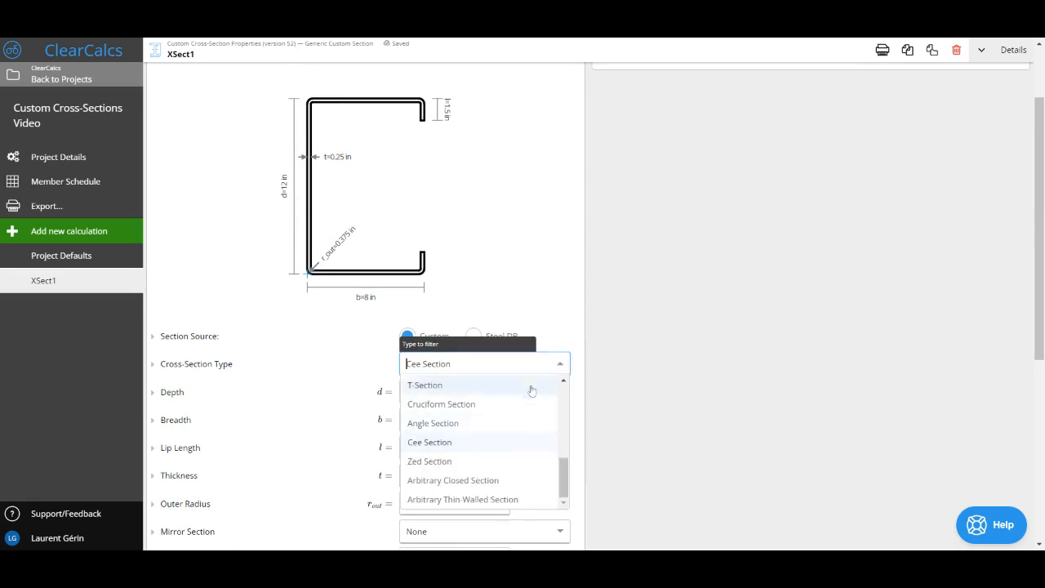
{"action": "scroll", "coordinate": [515, 420], "scroll_direction": "down", "scroll_amount": 1}
{"action": "left_click", "coordinate": [501, 441]}
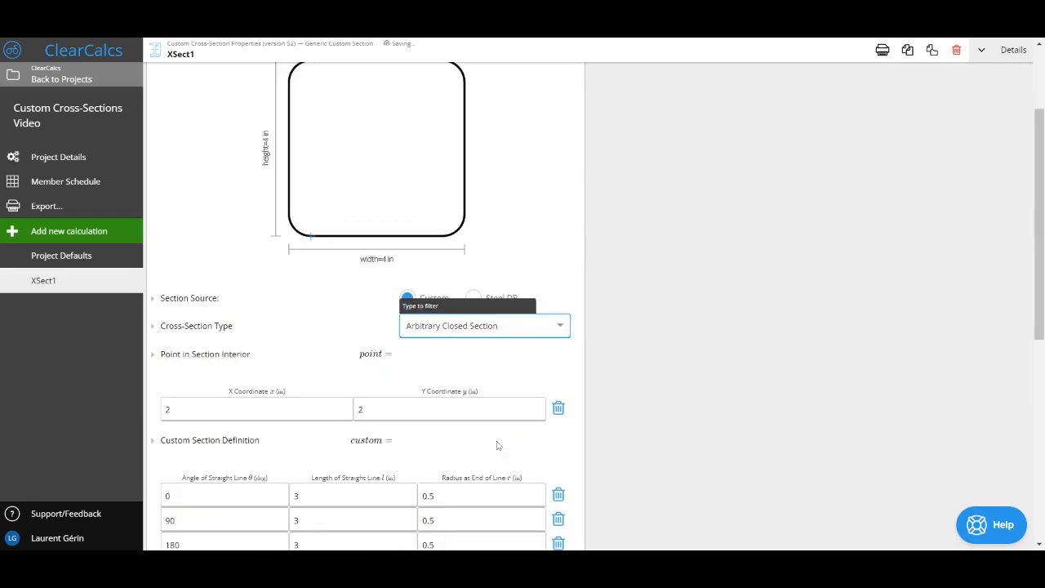
{"action": "left_click", "coordinate": [622, 359]}
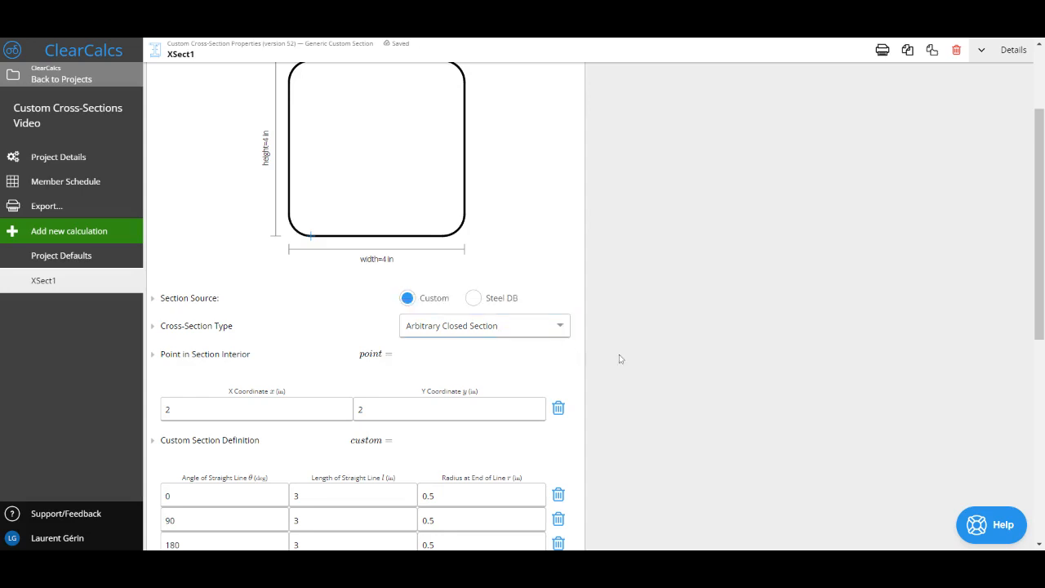
{"action": "scroll", "coordinate": [339, 432], "scroll_direction": "down", "scroll_amount": 2}
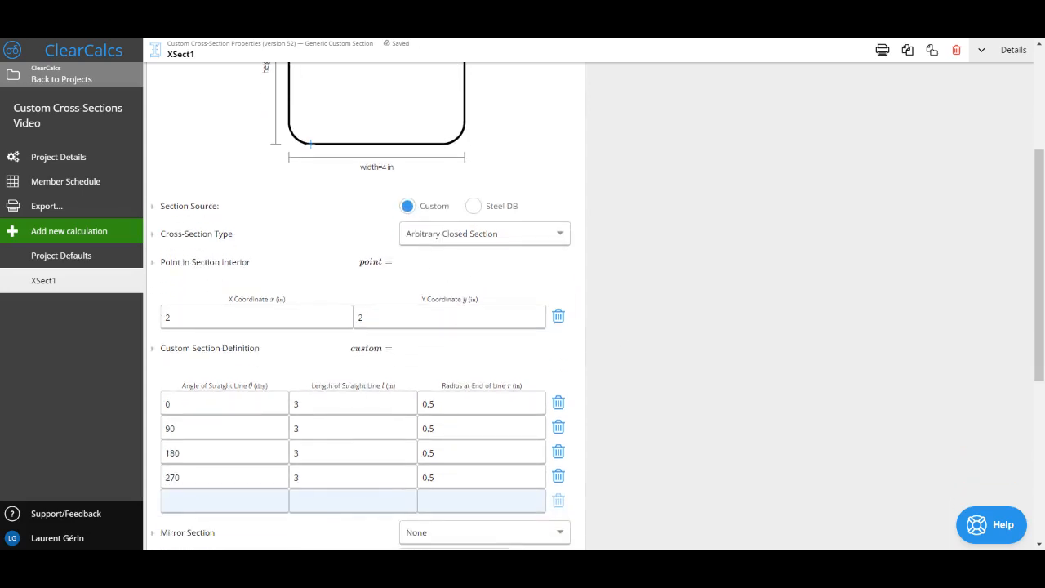
{"action": "left_click", "coordinate": [225, 404]}
{"action": "key", "text": "Tab"}
{"action": "key", "text": "Tab"}
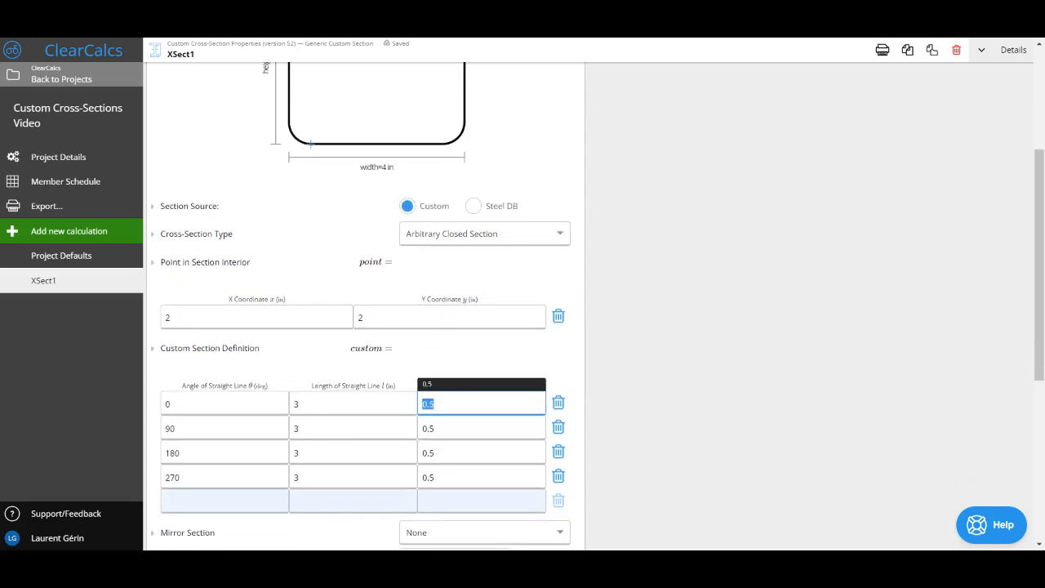
{"action": "left_click", "coordinate": [502, 363]}
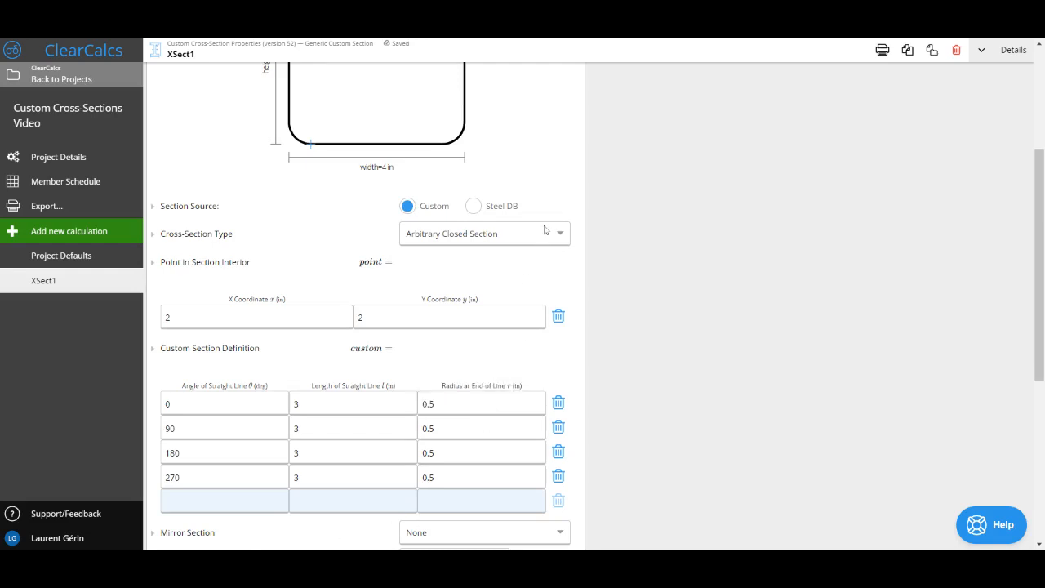
Switch the section source to the steel database, filter by type L and choose the L12X12X1 section
{"action": "left_click", "coordinate": [485, 209]}
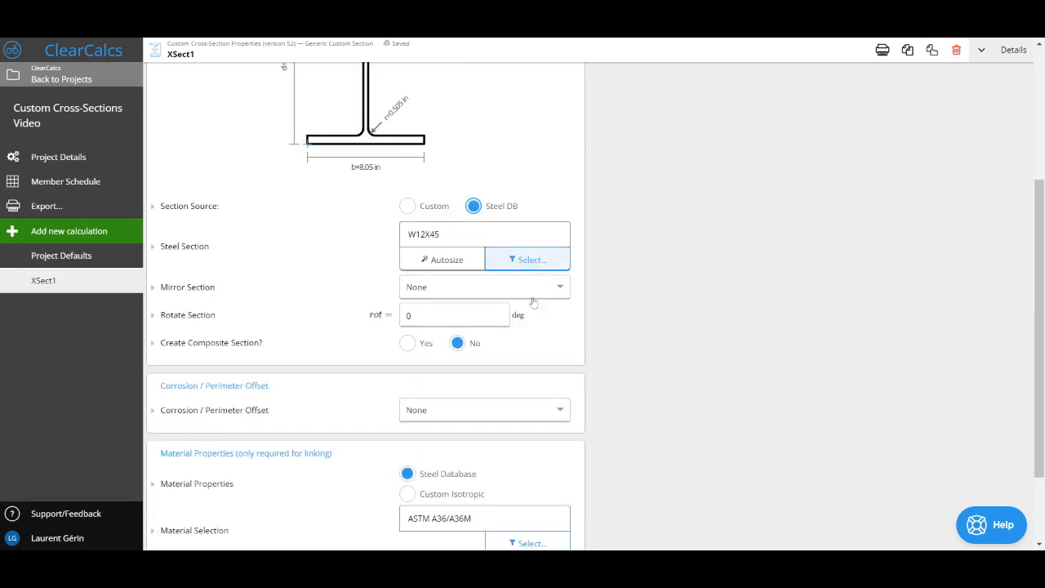
{"action": "left_click", "coordinate": [544, 414]}
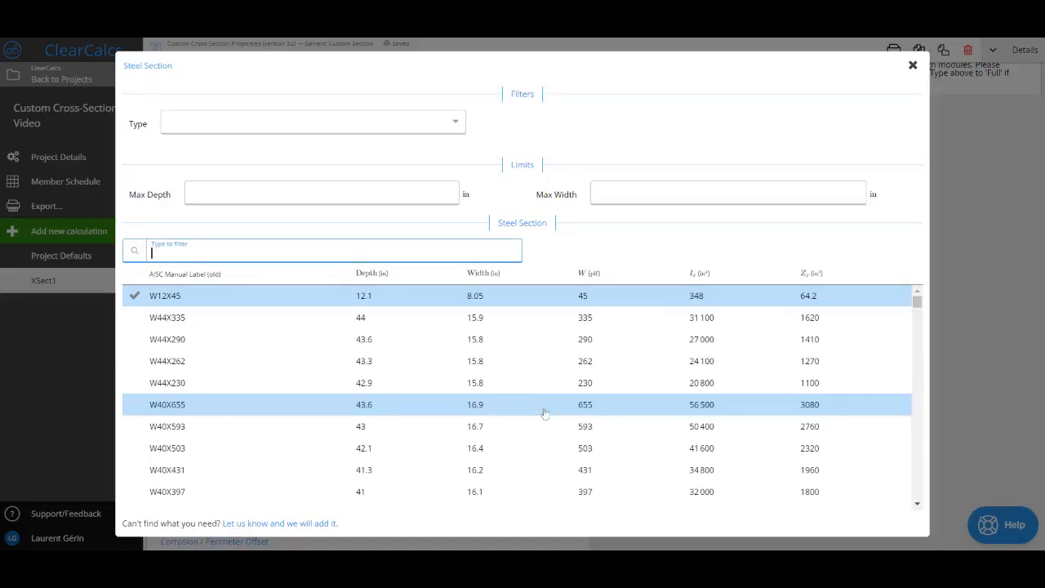
{"action": "left_click", "coordinate": [216, 134]}
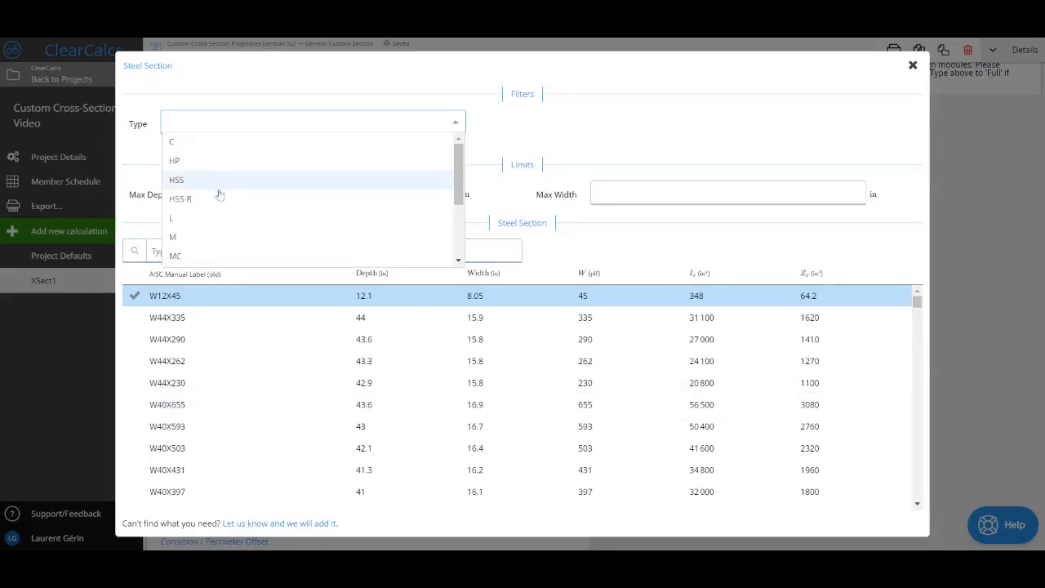
{"action": "left_click", "coordinate": [273, 220]}
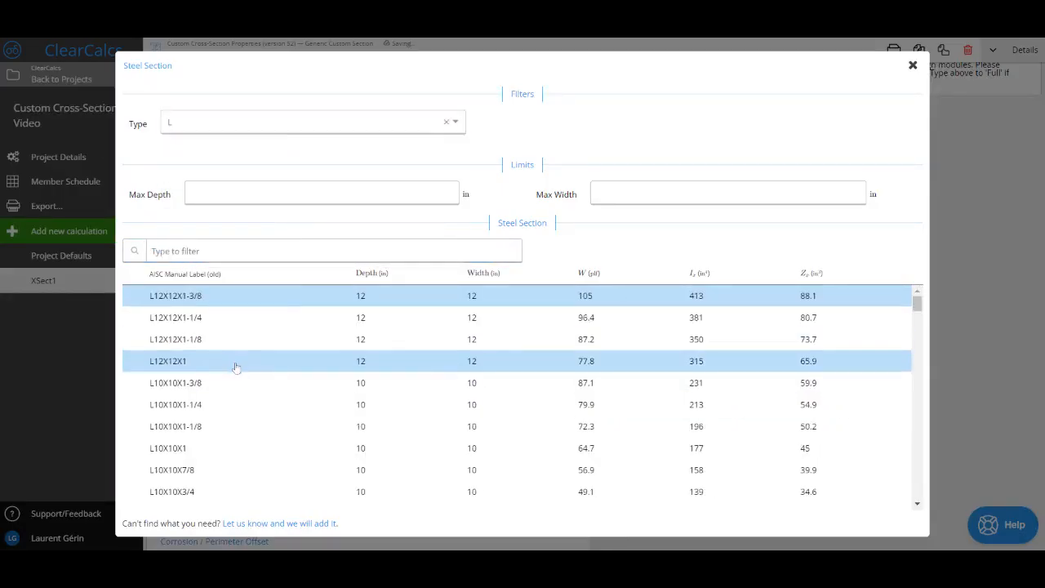
{"action": "left_click", "coordinate": [236, 365]}
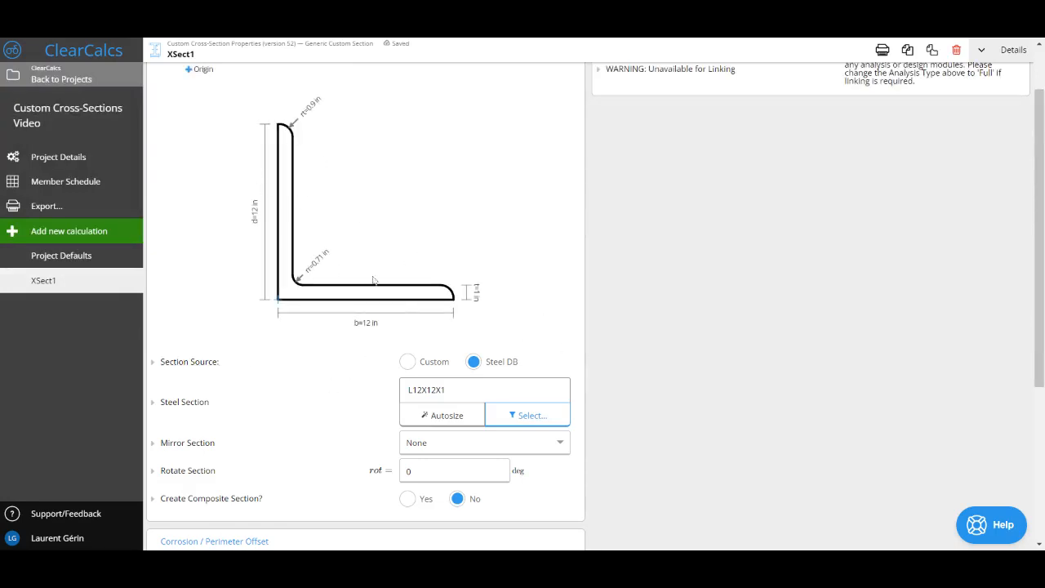
{"action": "scroll", "coordinate": [433, 280], "scroll_direction": "up", "scroll_amount": 1}
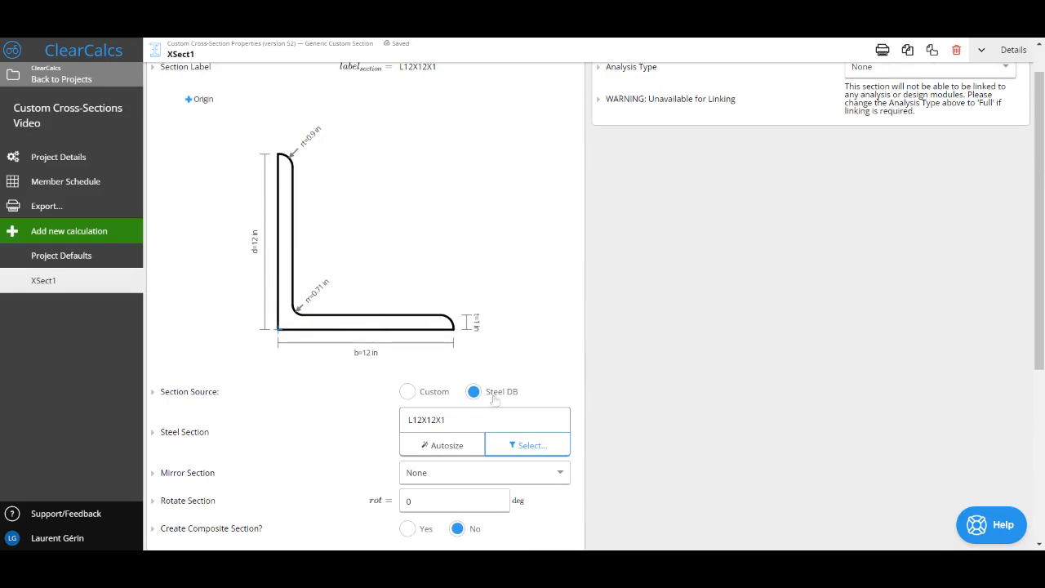
Search the steel database for hp, clear the L type filter and choose the HP18X181 section
{"action": "left_click", "coordinate": [528, 441]}
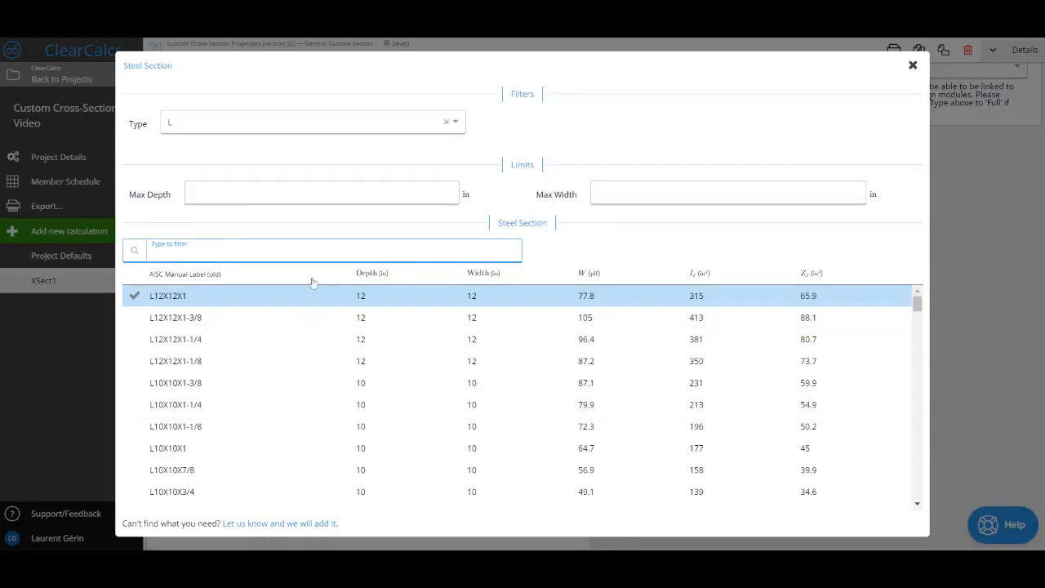
{"action": "type", "text": "hp"}
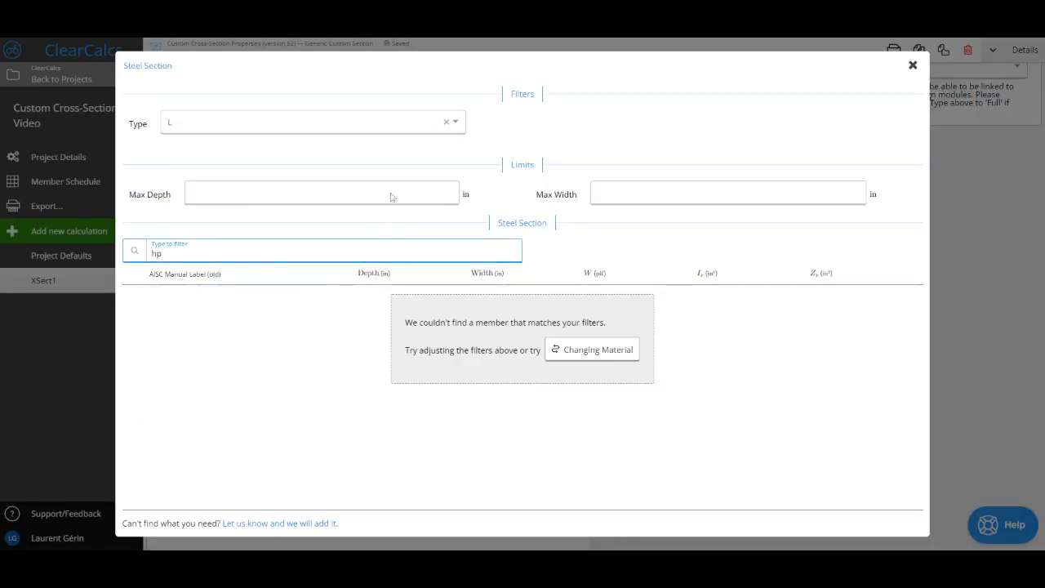
{"action": "left_click", "coordinate": [447, 122]}
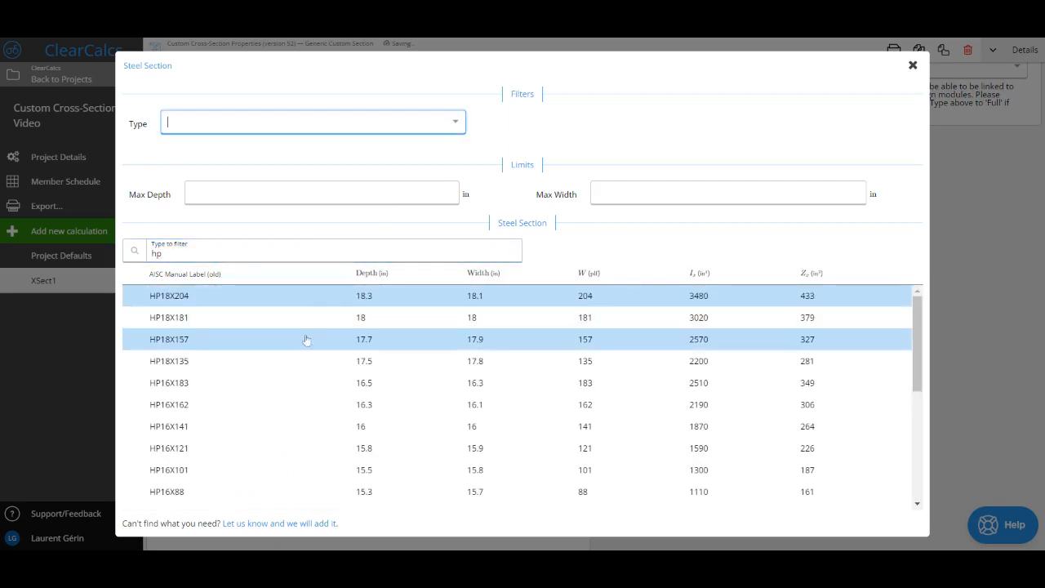
{"action": "left_click", "coordinate": [254, 322]}
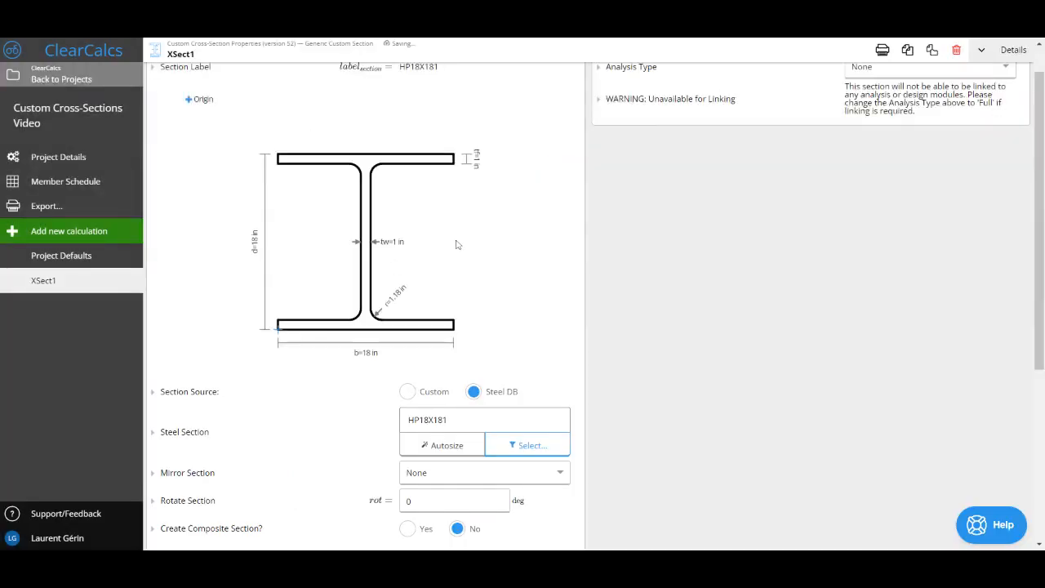
Review the HP18X181 section's diagram, its mirror and rotation settings, and the corrosion / perimeter offset and material options
{"action": "scroll", "coordinate": [564, 337], "scroll_direction": "down", "scroll_amount": 1}
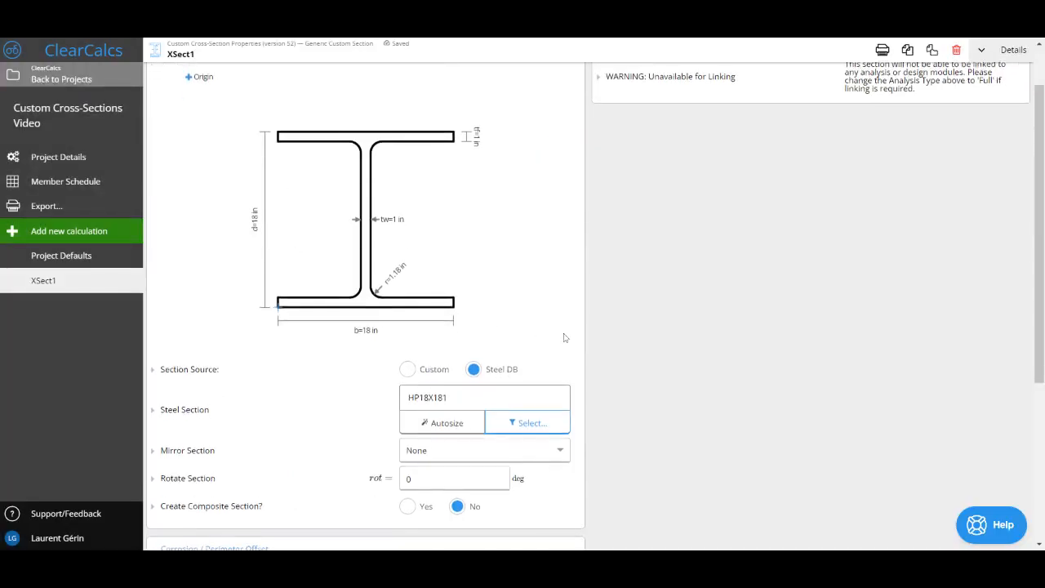
{"action": "scroll", "coordinate": [527, 239], "scroll_direction": "up", "scroll_amount": 2}
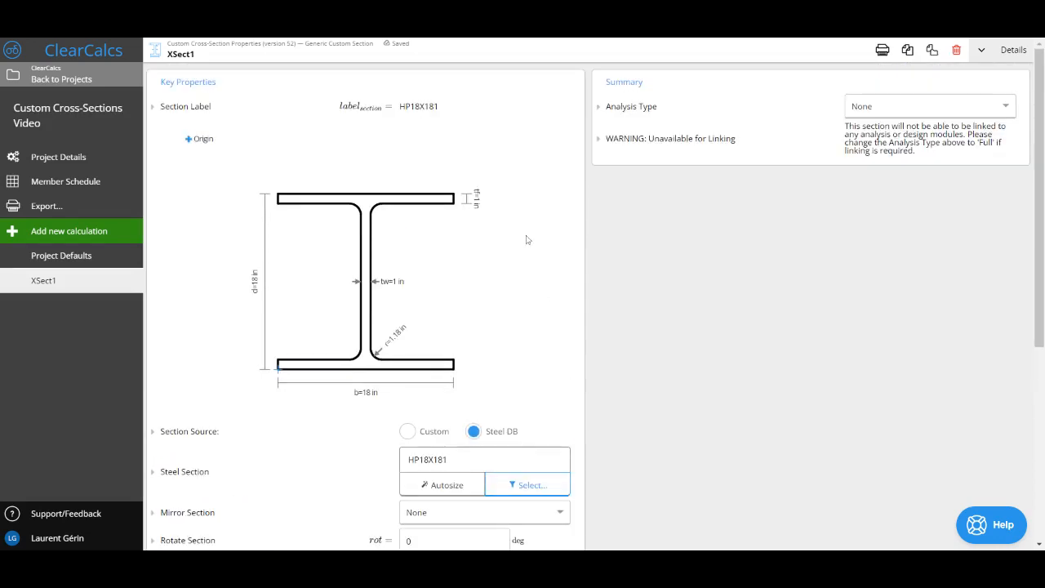
{"action": "scroll", "coordinate": [527, 239], "scroll_direction": "down", "scroll_amount": 3}
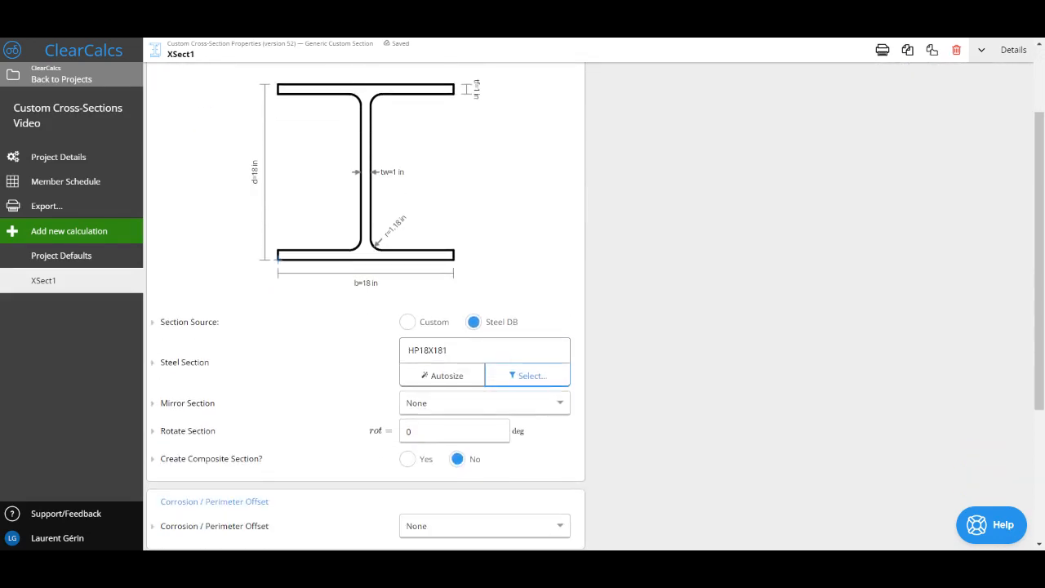
{"action": "scroll", "coordinate": [649, 275], "scroll_direction": "down", "scroll_amount": 3}
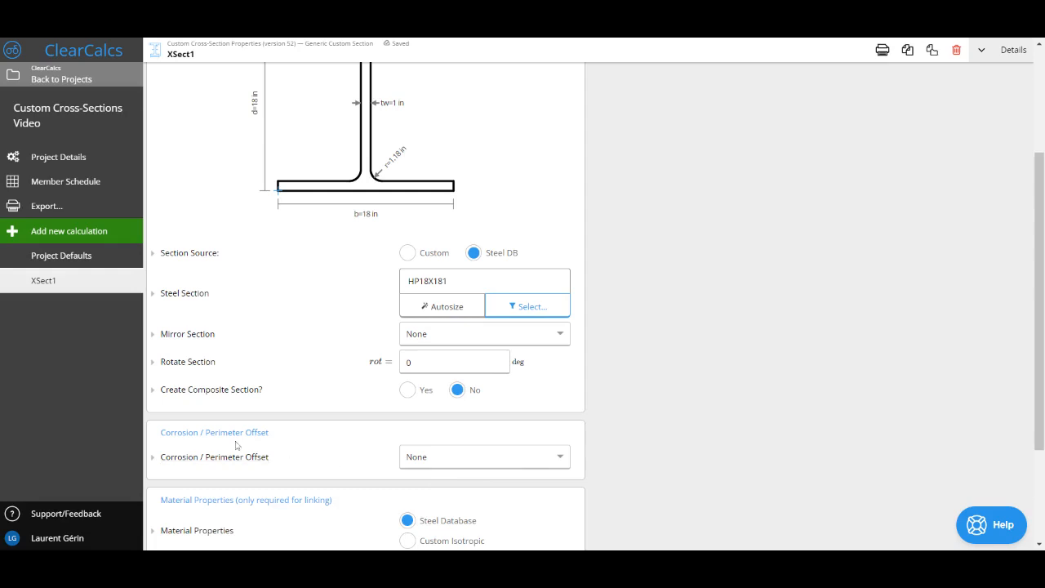
{"action": "left_click_drag", "start_coordinate": [160, 435], "coordinate": [272, 439]}
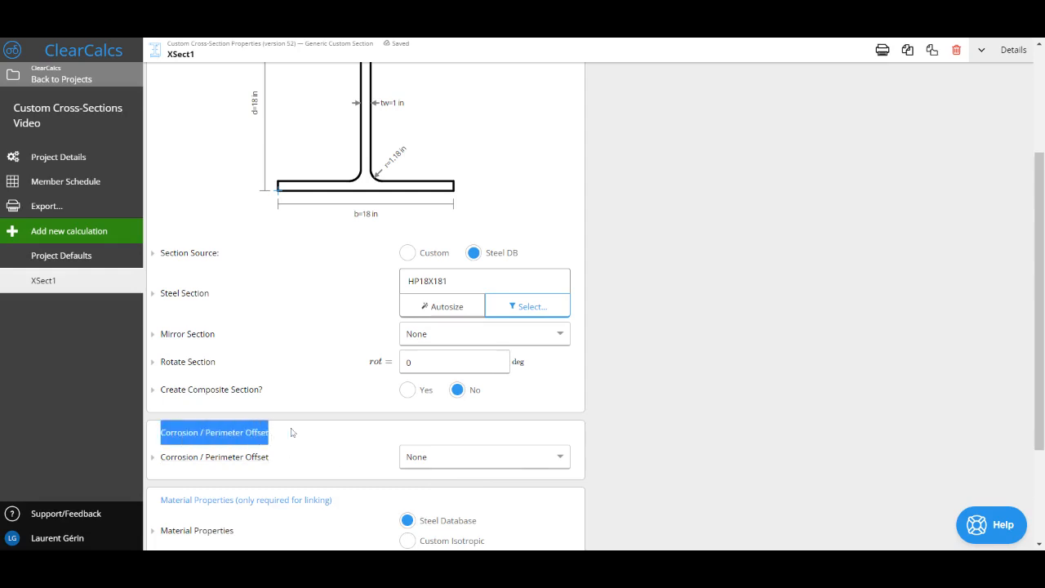
{"action": "left_click", "coordinate": [292, 433]}
{"action": "scroll", "coordinate": [292, 429], "scroll_direction": "down", "scroll_amount": 1}
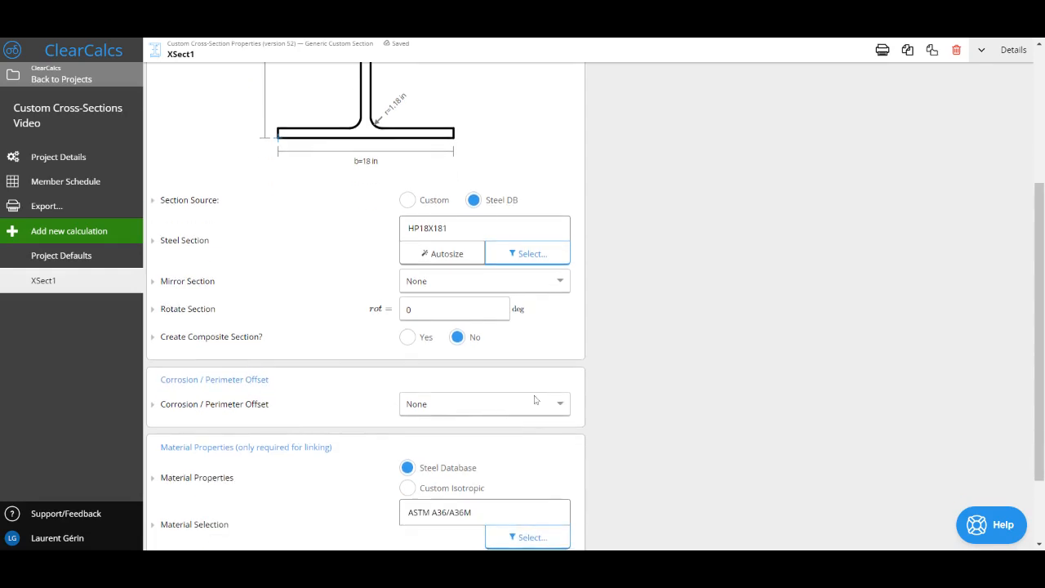
Set the analysis type to Elastic Only and examine the positive-bending elastic section modulus about the x-axis
{"action": "scroll", "coordinate": [539, 399], "scroll_direction": "up", "scroll_amount": 5}
{"action": "left_click", "coordinate": [930, 111]}
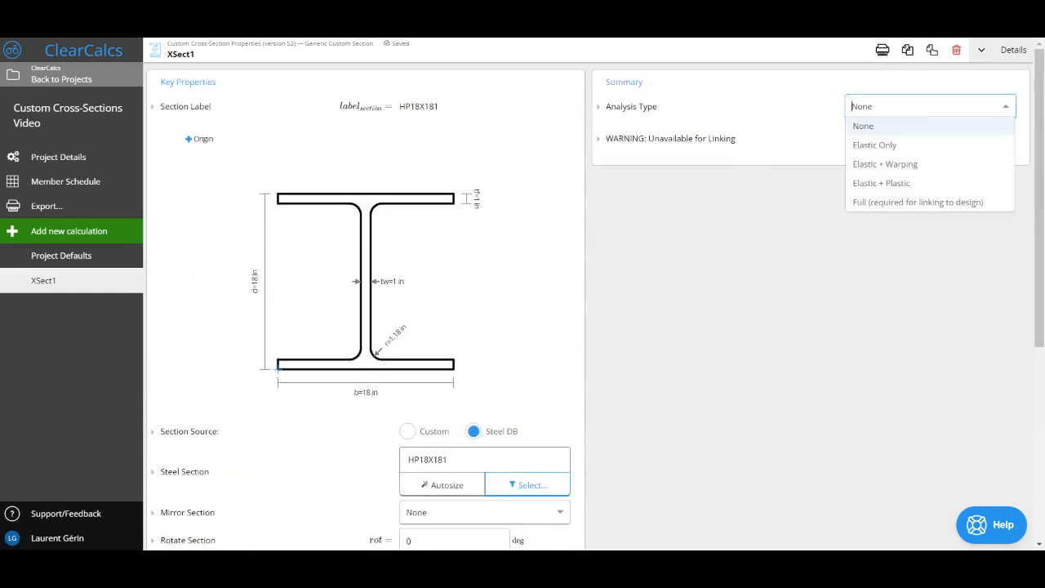
{"action": "left_click", "coordinate": [884, 145]}
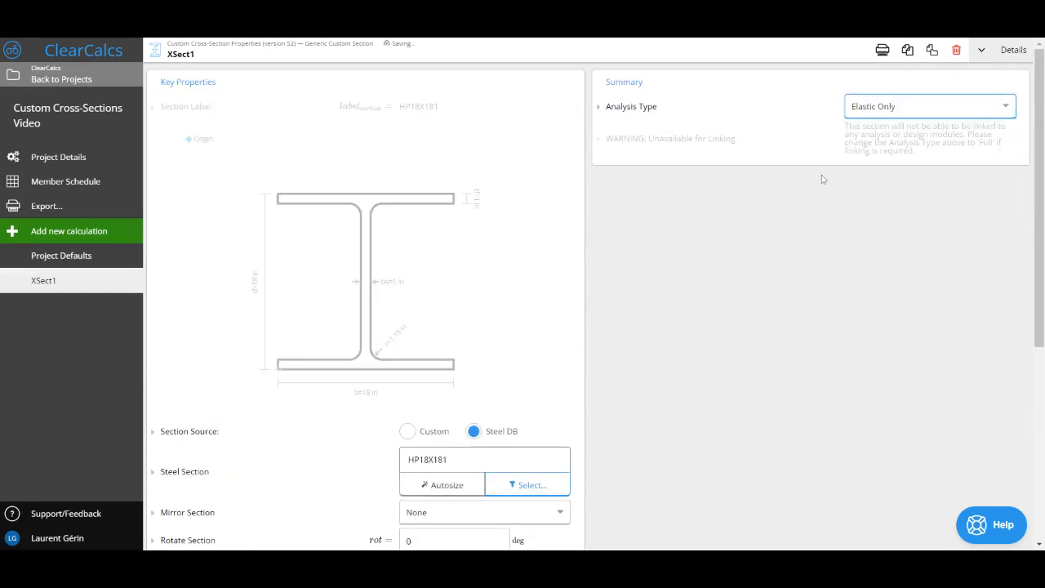
{"action": "scroll", "coordinate": [823, 179], "scroll_direction": "down", "scroll_amount": 1}
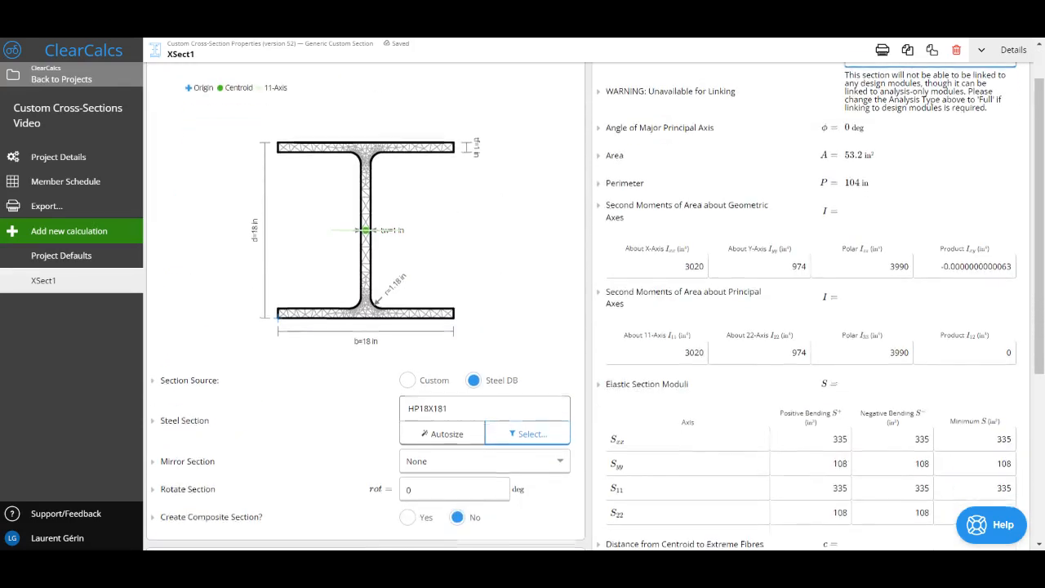
{"action": "scroll", "coordinate": [683, 303], "scroll_direction": "down", "scroll_amount": 1}
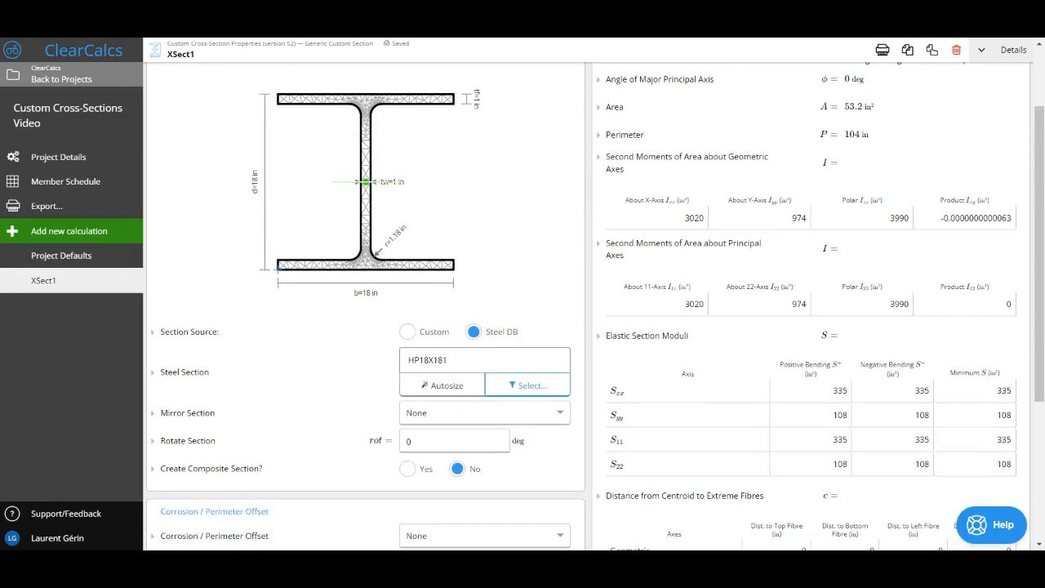
{"action": "double_click", "coordinate": [840, 391]}
Apply a manual perimeter offset of -1/4 in to the section and check its x-axis elastic section modulus
{"action": "scroll", "coordinate": [523, 304], "scroll_direction": "down", "scroll_amount": 5}
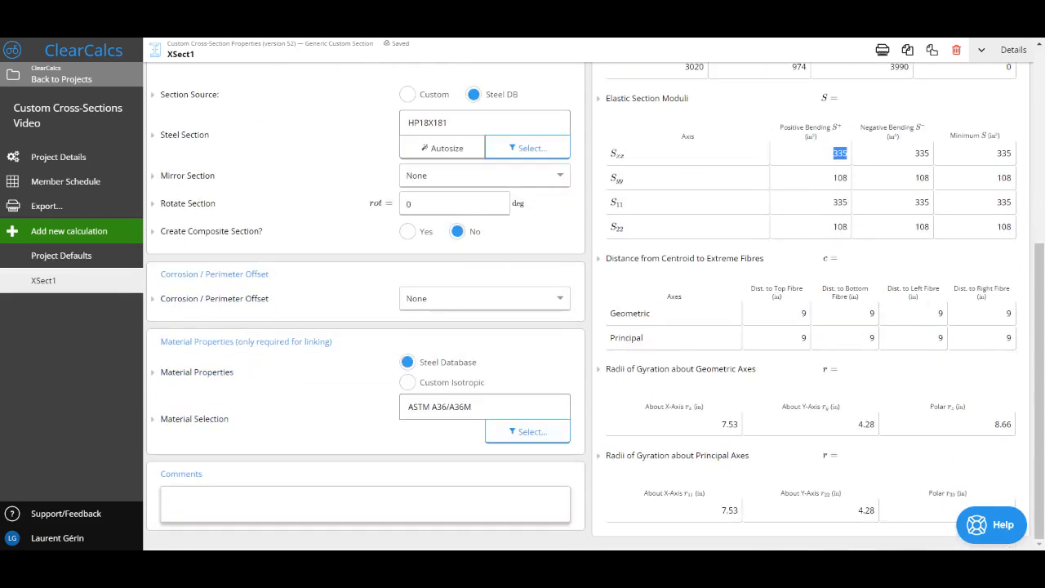
{"action": "left_click", "coordinate": [547, 302]}
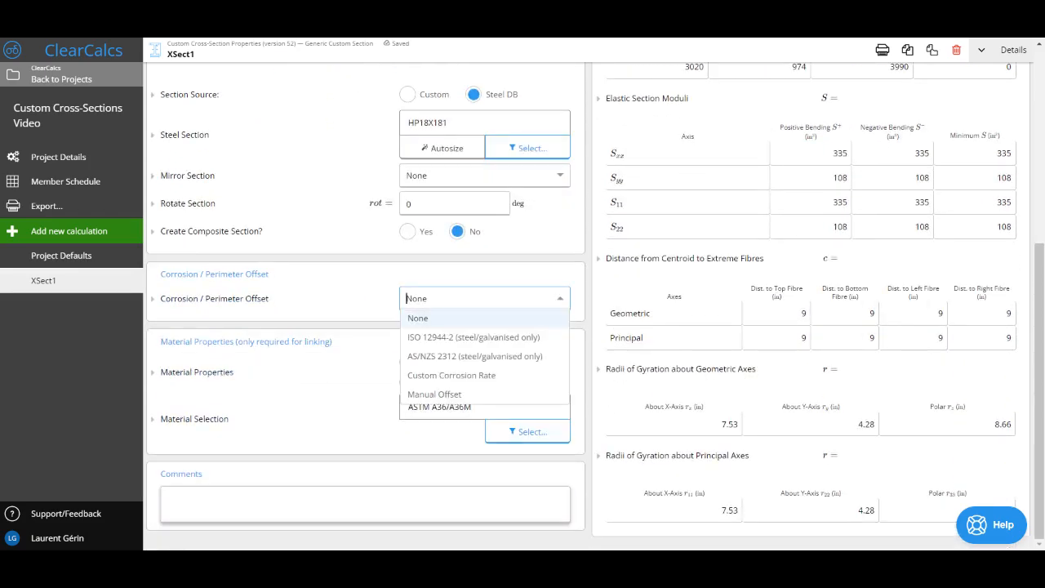
{"action": "left_click", "coordinate": [469, 394]}
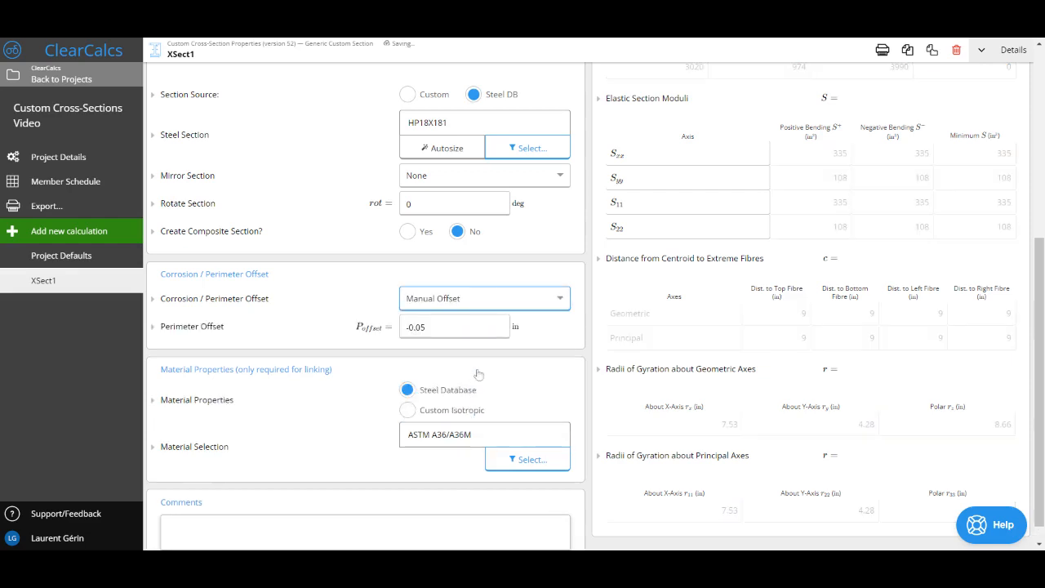
{"action": "left_click", "coordinate": [454, 326]}
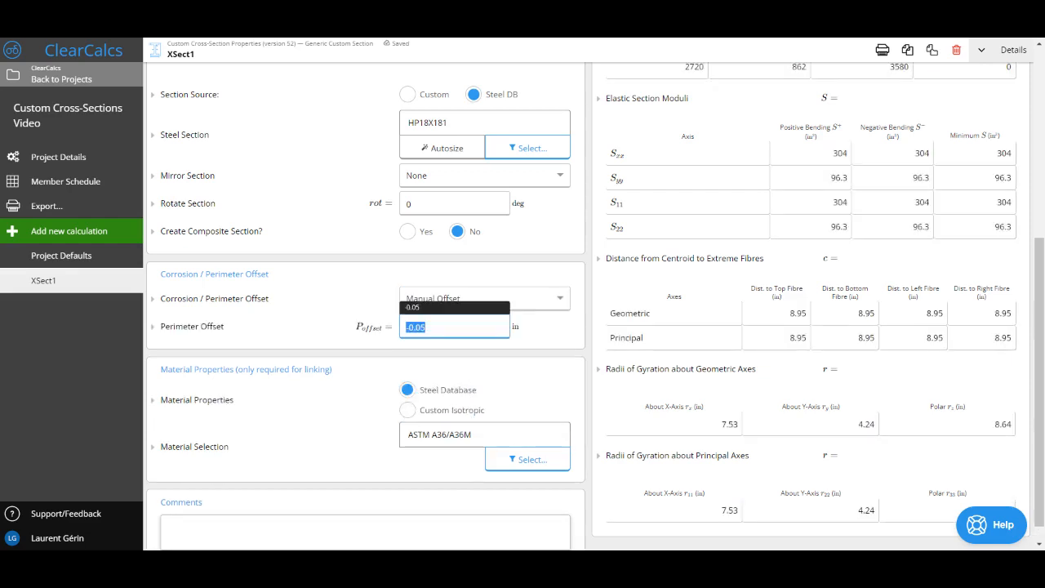
{"action": "left_click", "coordinate": [441, 327]}
{"action": "key", "text": "BackSpace"}
{"action": "key", "text": "BackSpace"}
{"action": "key", "text": "BackSpace"}
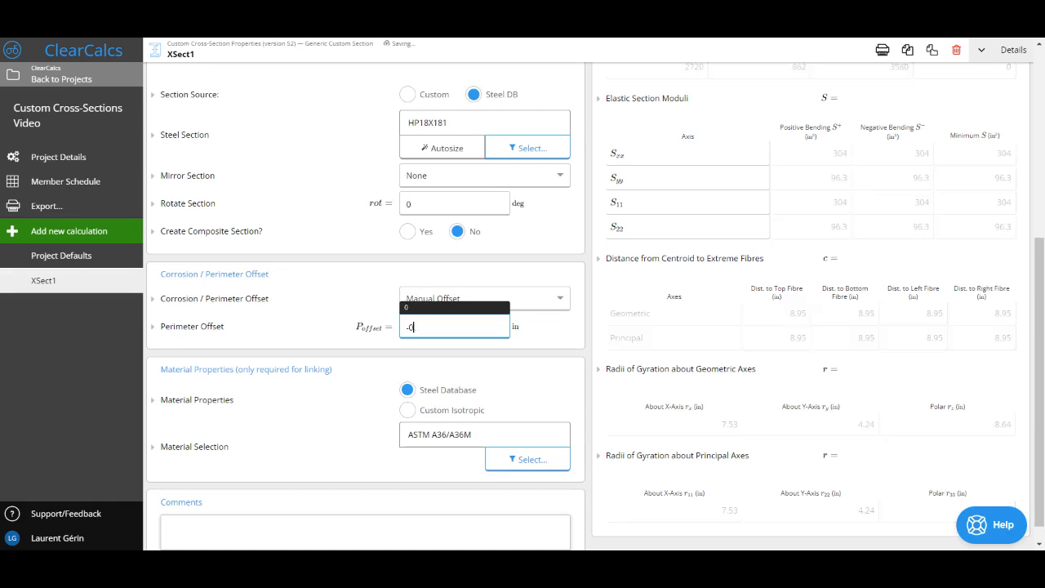
{"action": "type", "text": "1/4"}
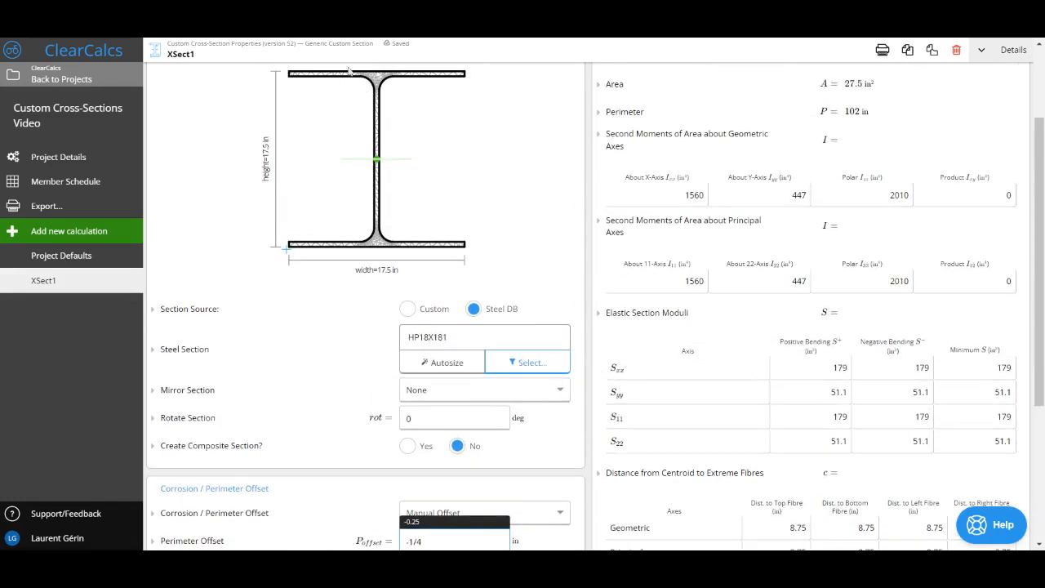
{"action": "scroll", "coordinate": [673, 303], "scroll_direction": "down", "scroll_amount": 1}
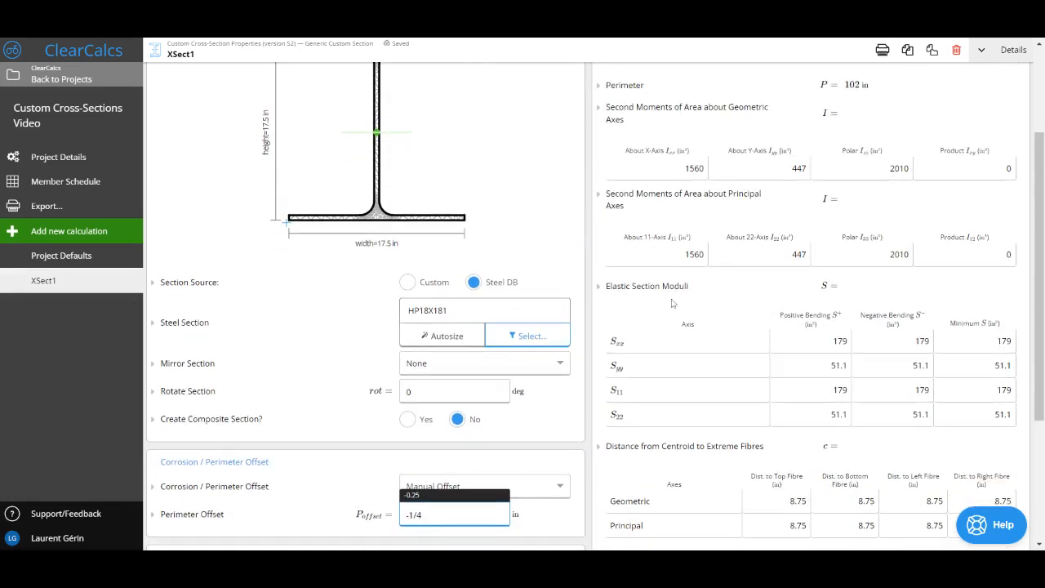
{"action": "double_click", "coordinate": [834, 341]}
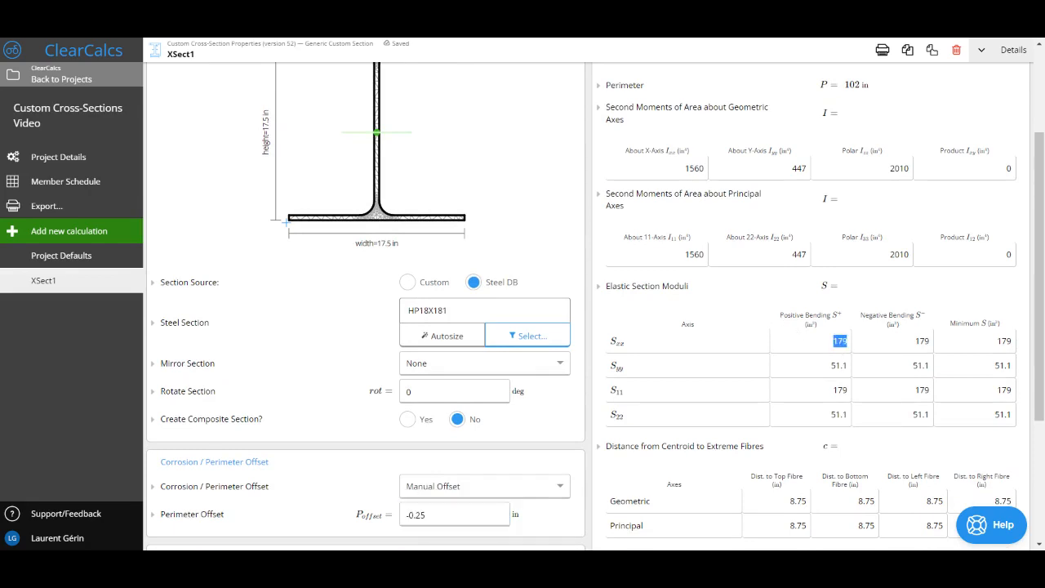
Reset the corrosion / perimeter offset to None and recheck the x-axis elastic section modulus
{"action": "scroll", "coordinate": [776, 357], "scroll_direction": "down", "scroll_amount": 1}
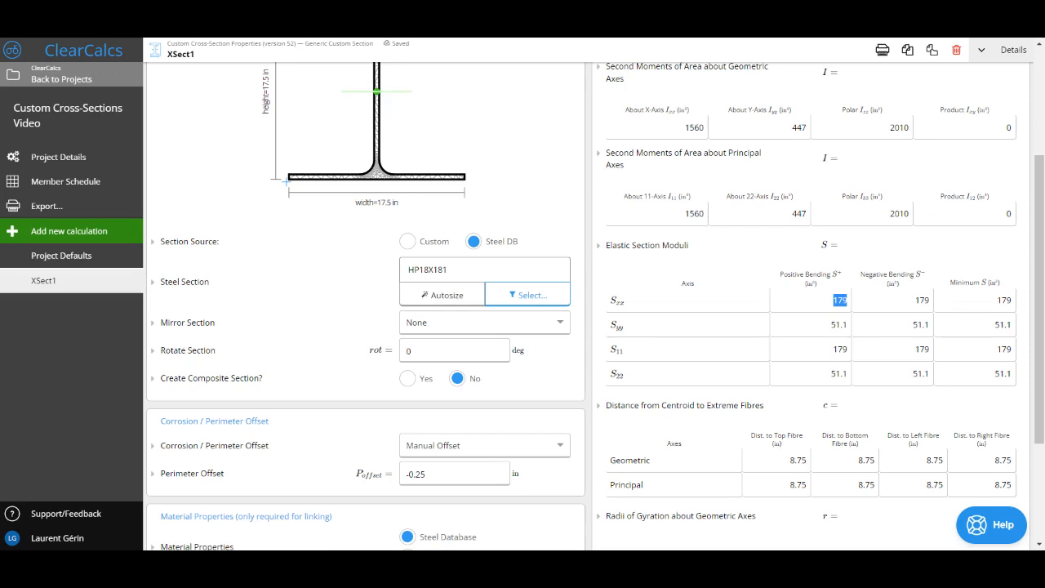
{"action": "left_click", "coordinate": [484, 446]}
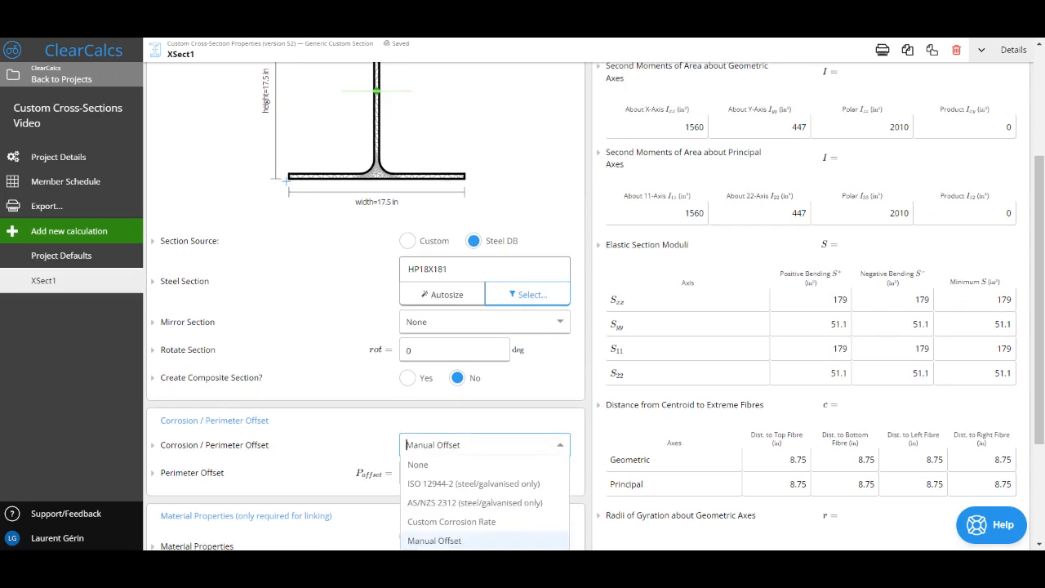
{"action": "left_click", "coordinate": [480, 468]}
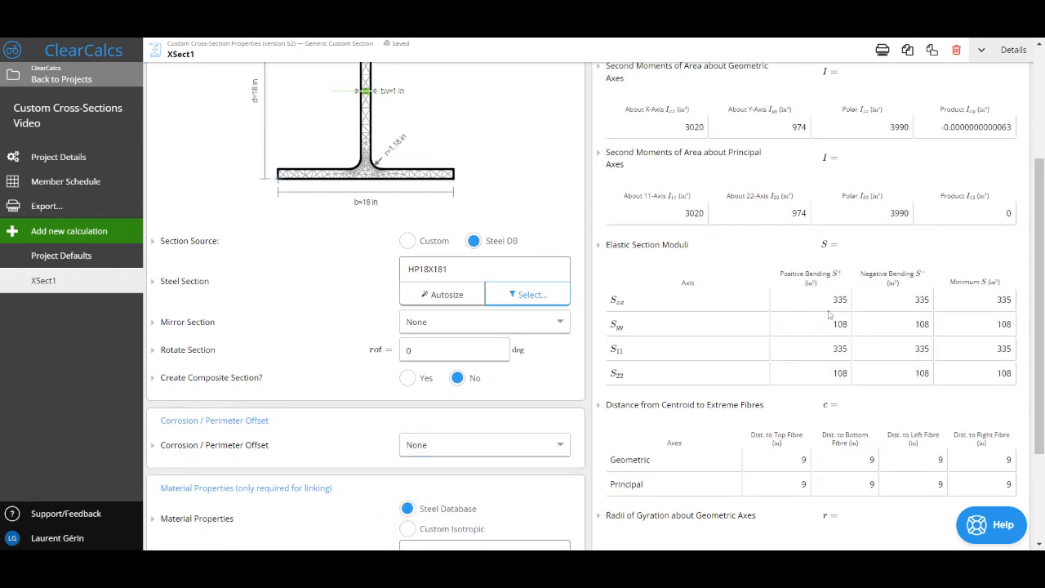
{"action": "double_click", "coordinate": [841, 302]}
Review the material properties required for linking and the option to create a composite section
{"action": "scroll", "coordinate": [723, 324], "scroll_direction": "down", "scroll_amount": 3}
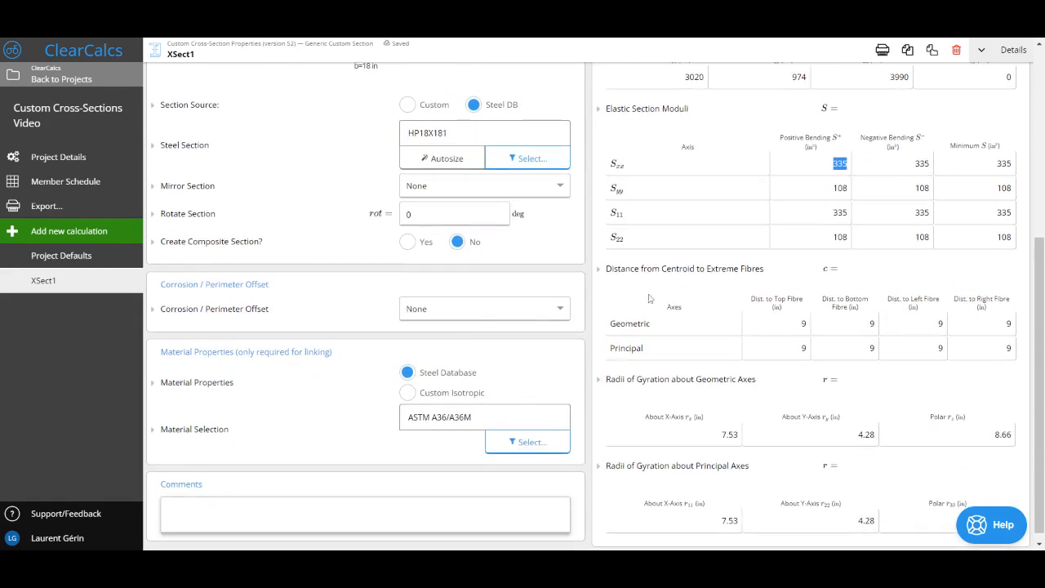
{"action": "left_click_drag", "start_coordinate": [172, 352], "coordinate": [290, 351]}
{"action": "left_click", "coordinate": [290, 351]}
{"action": "scroll", "coordinate": [563, 317], "scroll_direction": "up", "scroll_amount": 1}
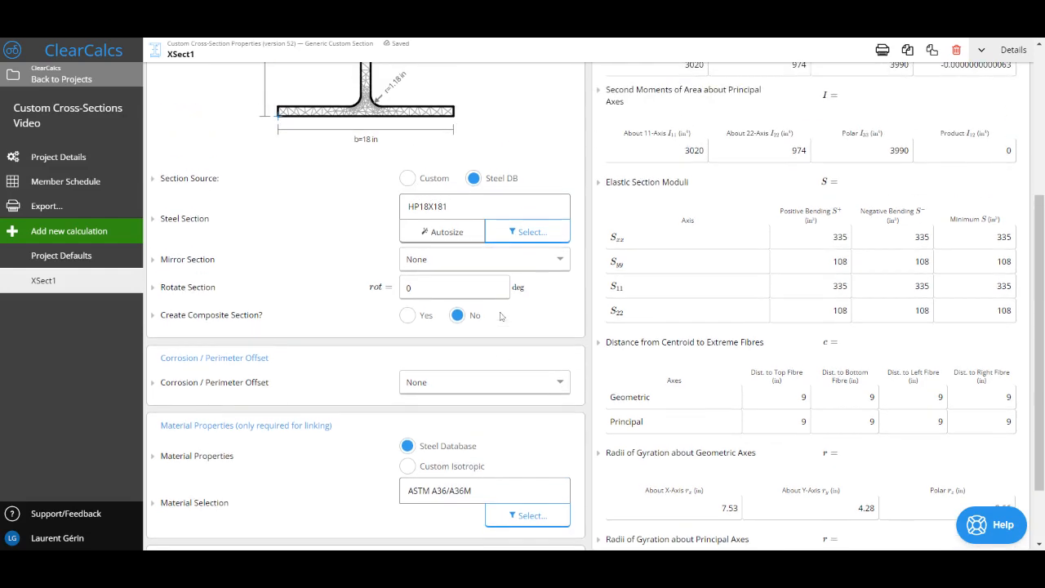
{"action": "mouse_move", "coordinate": [518, 324]}
{"action": "left_mouse_down"}
{"action": "mouse_move", "coordinate": [294, 334]}
{"action": "mouse_move", "coordinate": [164, 326]}
{"action": "mouse_move", "coordinate": [257, 326]}
{"action": "left_mouse_up"}
{"action": "left_click", "coordinate": [376, 342]}
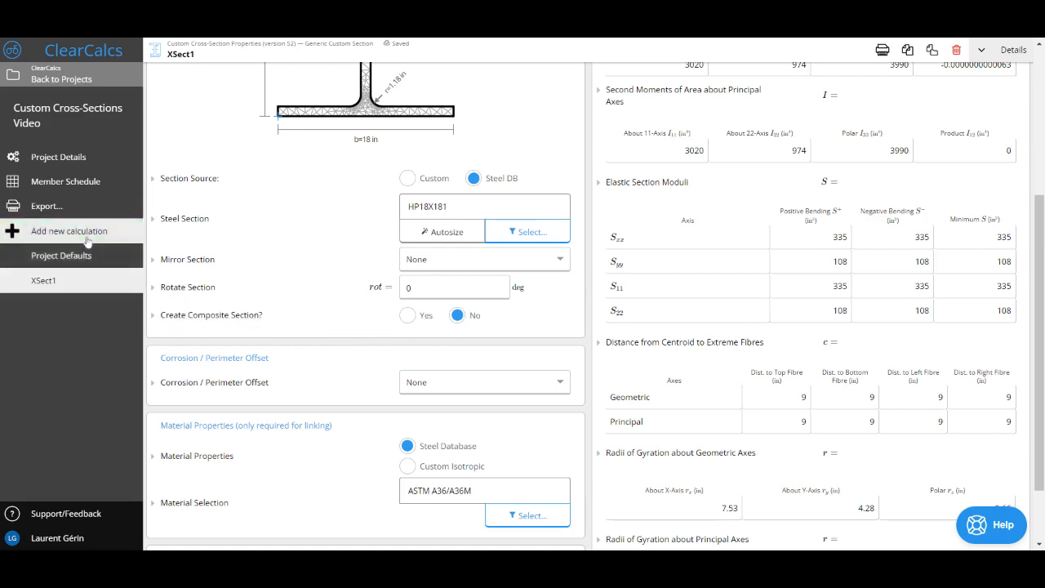
Add a new Custom Cross-Section Properties calculation using the I-Section and Plate preset
{"action": "left_click", "coordinate": [49, 231]}
{"action": "scroll", "coordinate": [160, 270], "scroll_direction": "down", "scroll_amount": 5}
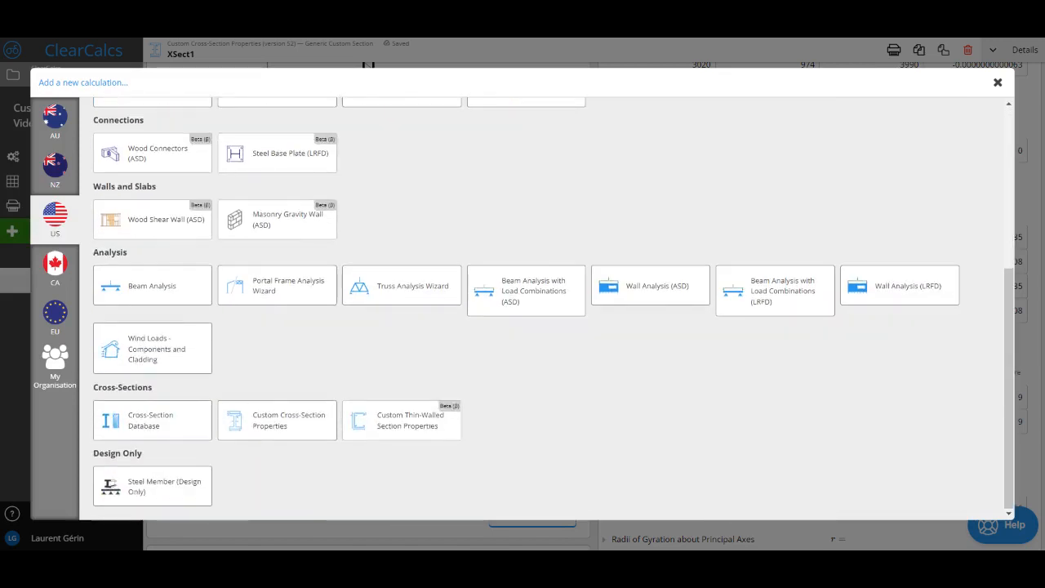
{"action": "left_click", "coordinate": [269, 426]}
{"action": "scroll", "coordinate": [268, 423], "scroll_direction": "down", "scroll_amount": 1}
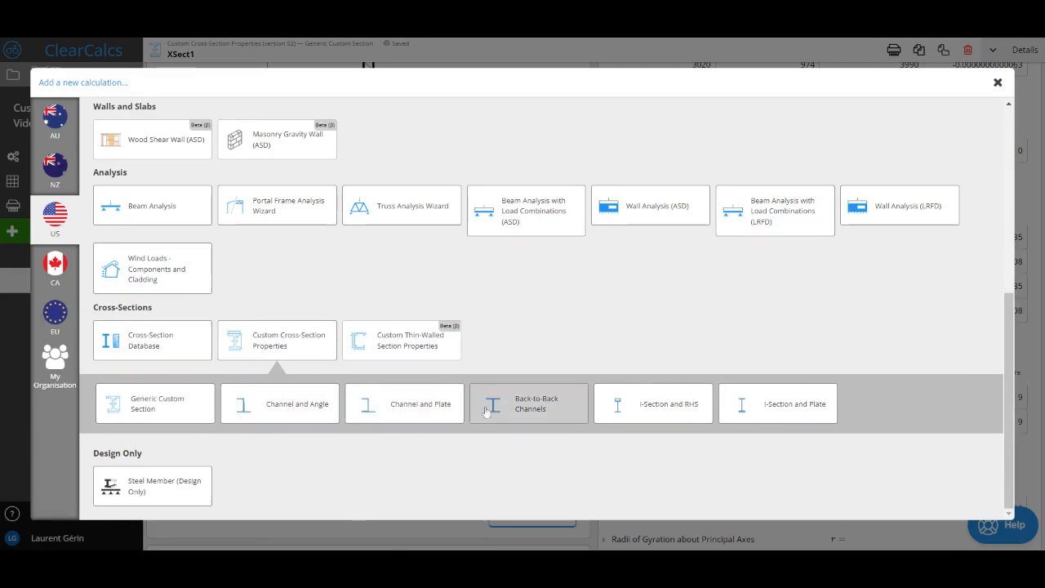
{"action": "left_click", "coordinate": [768, 402]}
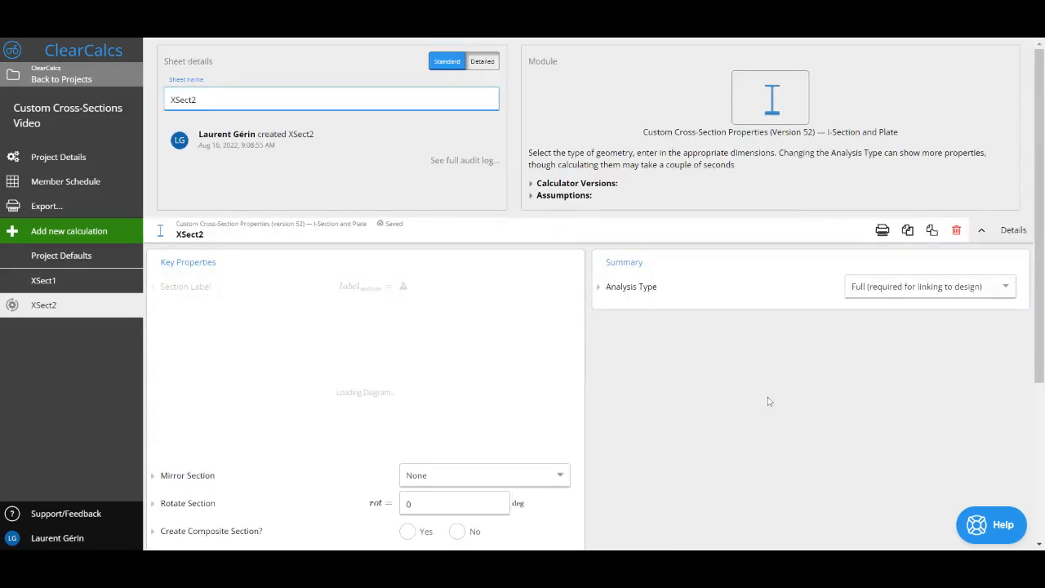
Set the new sheet's analysis type to None and review the composite section geometry entries for the plate
{"action": "left_click", "coordinate": [888, 291]}
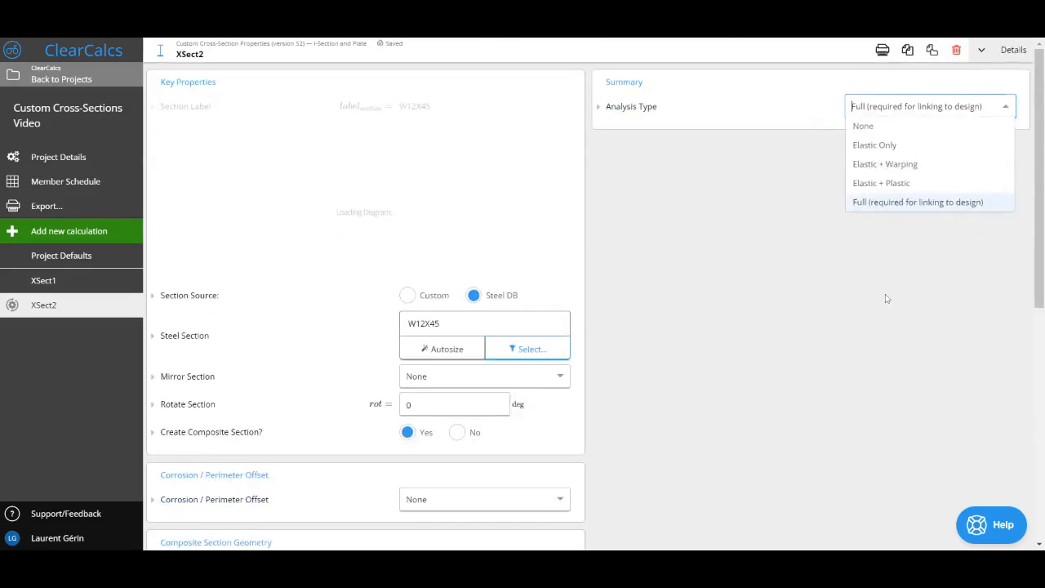
{"action": "left_click", "coordinate": [866, 126]}
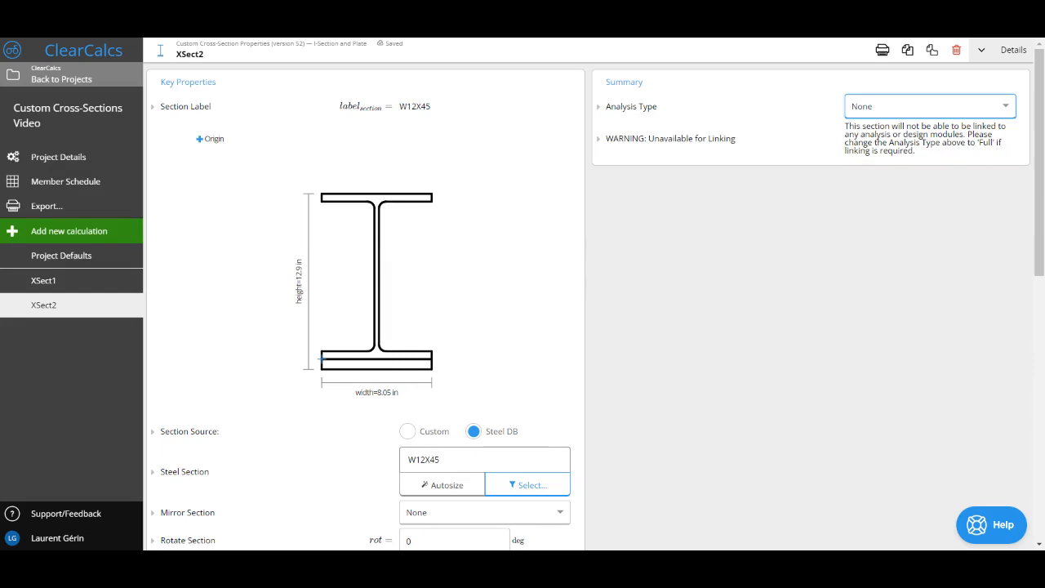
{"action": "scroll", "coordinate": [595, 300], "scroll_direction": "down", "scroll_amount": 1}
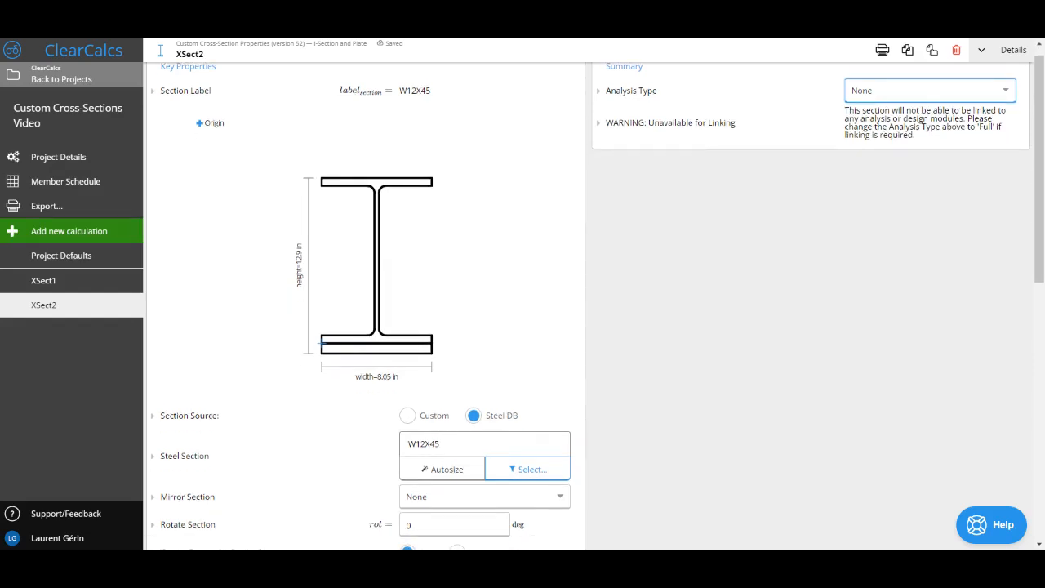
{"action": "scroll", "coordinate": [390, 261], "scroll_direction": "down", "scroll_amount": 5}
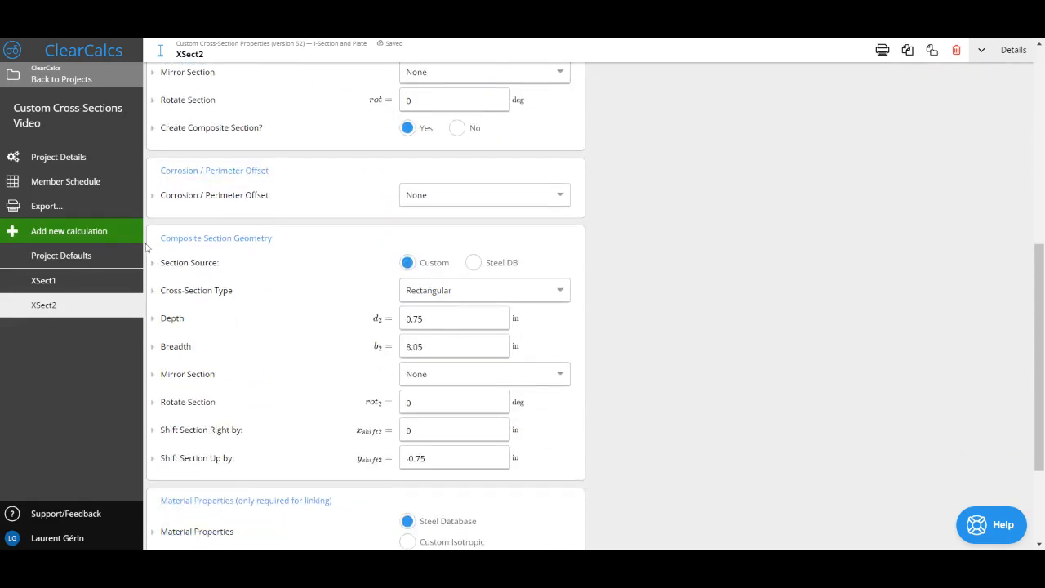
Make the composite section's rectangular plate 2 in narrower than the I-section by setting its breadth to b-2 in, and check the drawing
{"action": "left_click_drag", "start_coordinate": [162, 238], "coordinate": [290, 243]}
{"action": "left_click", "coordinate": [294, 242]}
{"action": "left_click", "coordinate": [429, 347]}
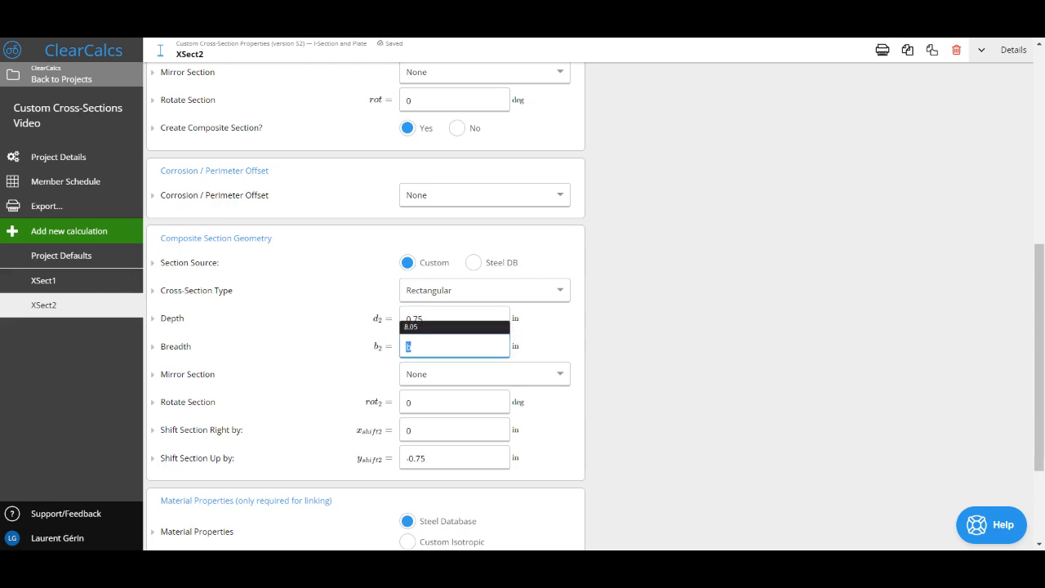
{"action": "left_click", "coordinate": [427, 347]}
{"action": "type", "text": "-2 in"}
{"action": "left_click", "coordinate": [625, 335]}
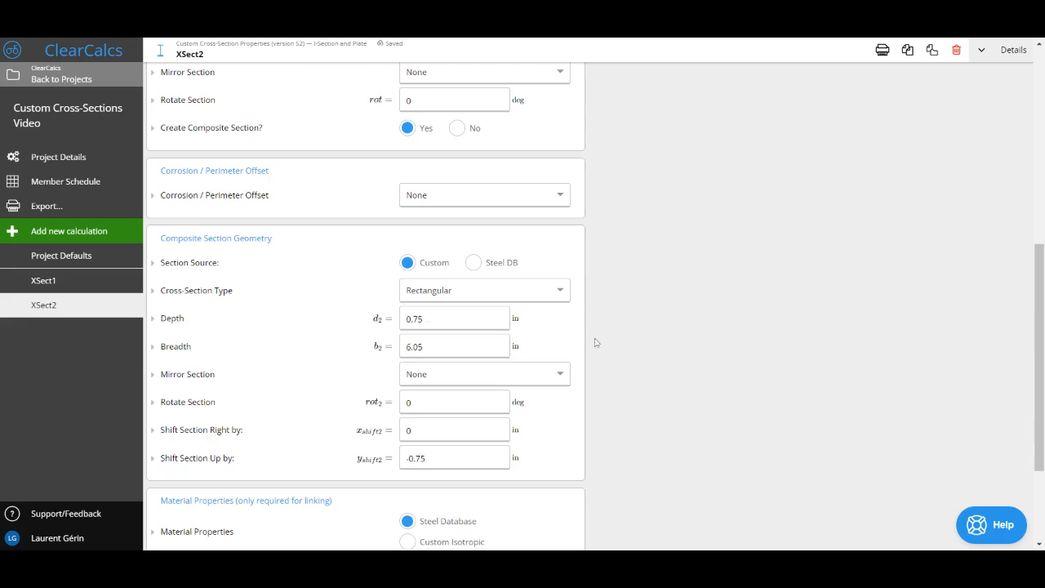
{"action": "scroll", "coordinate": [364, 364], "scroll_direction": "up", "scroll_amount": 8}
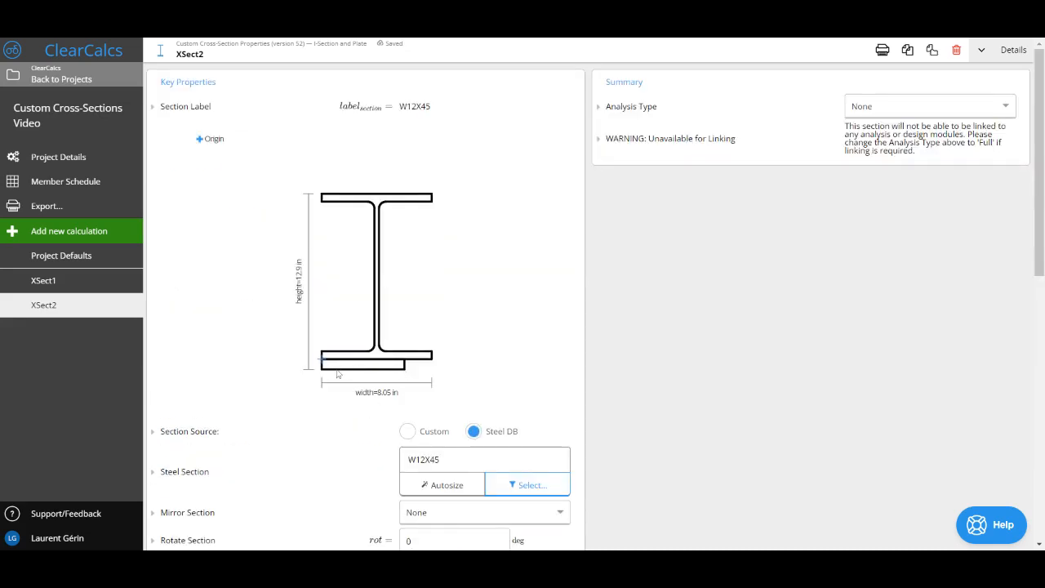
Shift the composite section's plate 1 in to the right and check its position under the bottom flange
{"action": "scroll", "coordinate": [343, 374], "scroll_direction": "down", "scroll_amount": 10}
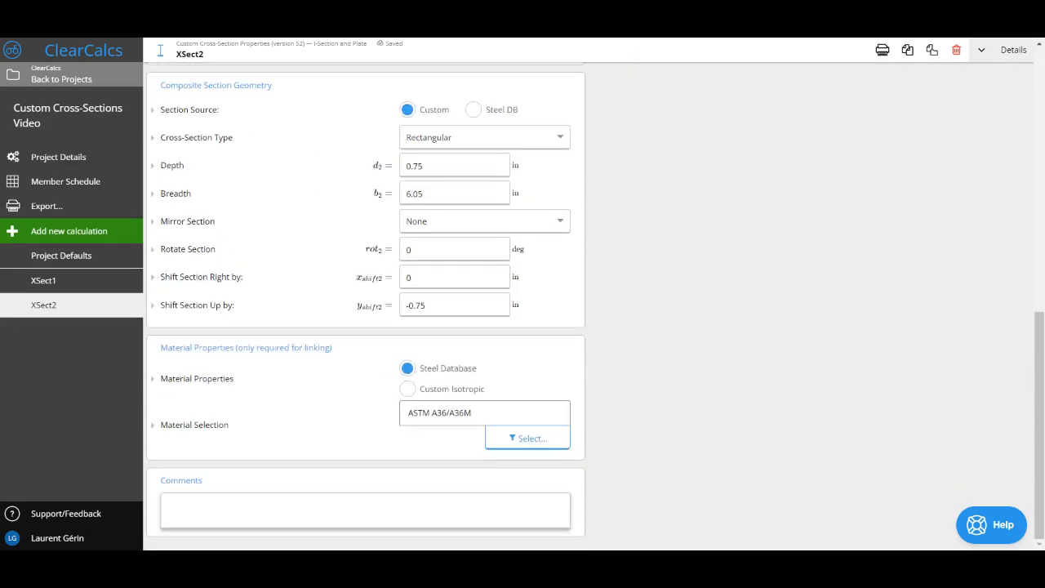
{"action": "left_click", "coordinate": [441, 278]}
{"action": "type", "text": "1"}
{"action": "left_click", "coordinate": [606, 275]}
{"action": "scroll", "coordinate": [605, 276], "scroll_direction": "up", "scroll_amount": 5}
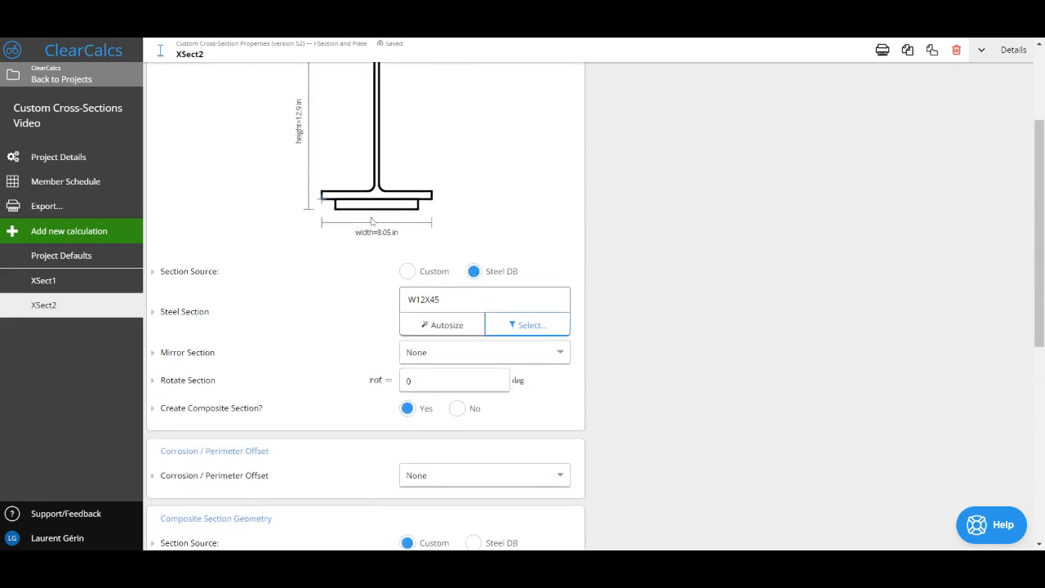
{"action": "scroll", "coordinate": [378, 204], "scroll_direction": "down", "scroll_amount": 3}
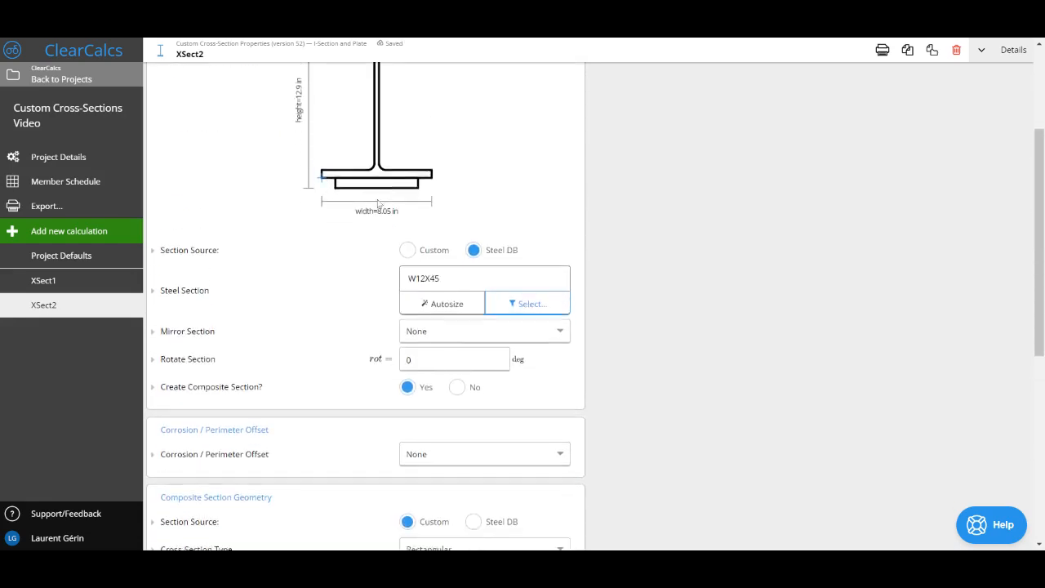
{"action": "scroll", "coordinate": [827, 174], "scroll_direction": "up", "scroll_amount": 5}
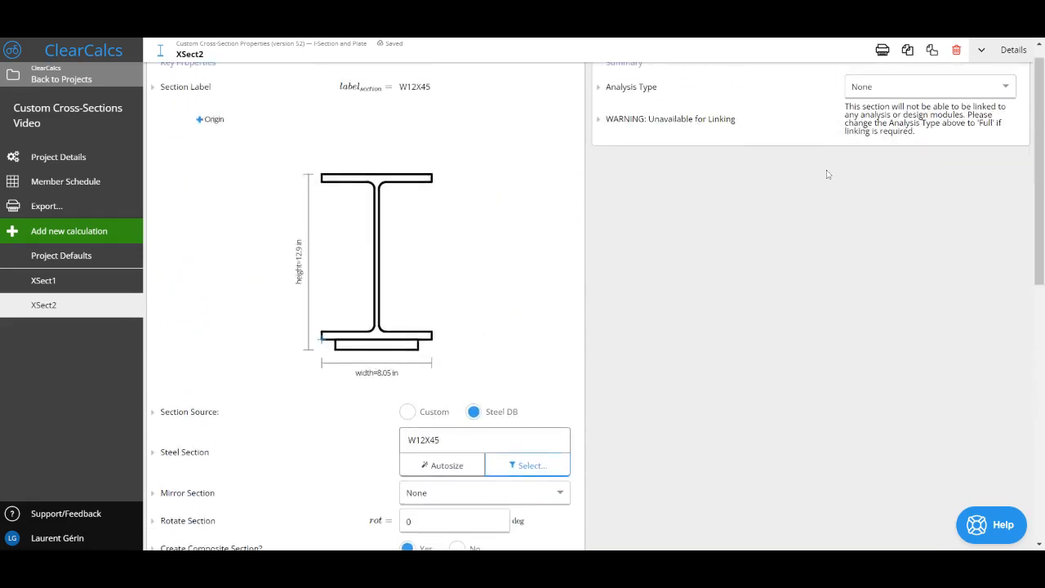
Set the analysis type to Elastic + Warping and review the composite section's elastic section moduli and centroid distances
{"action": "left_click", "coordinate": [912, 105]}
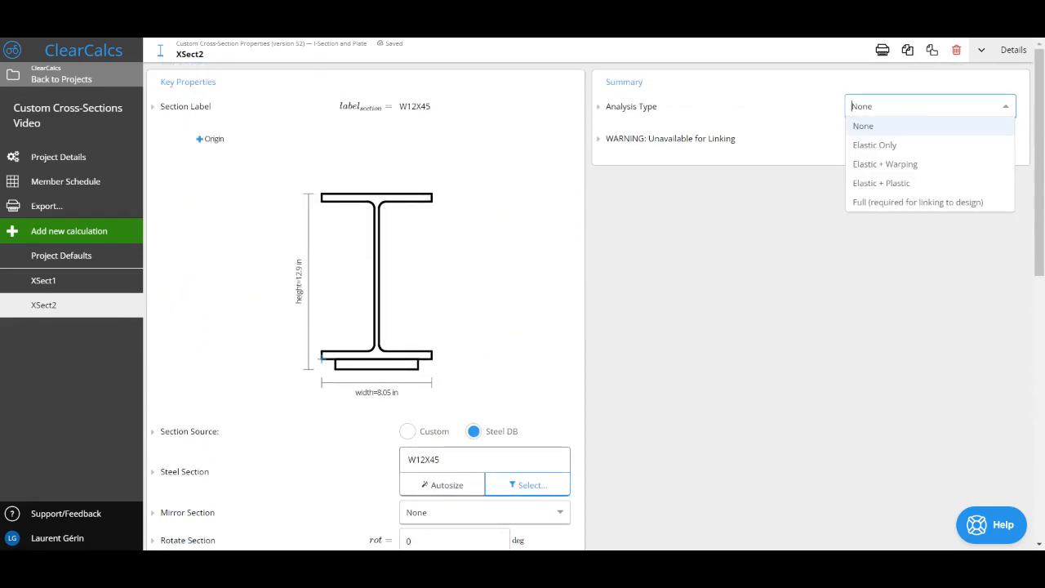
{"action": "left_click", "coordinate": [915, 166]}
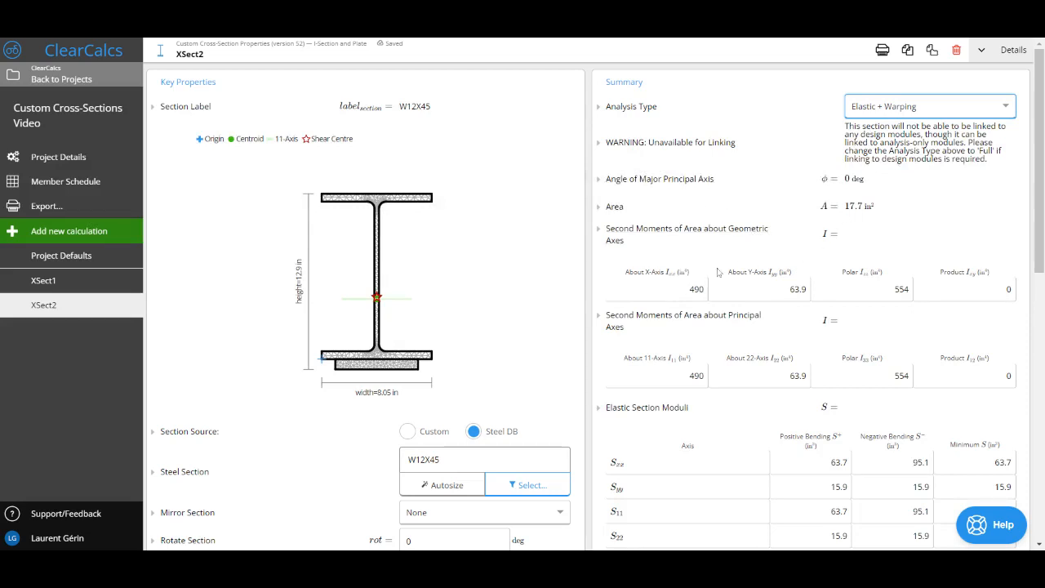
{"action": "scroll", "coordinate": [463, 209], "scroll_direction": "down", "scroll_amount": 1}
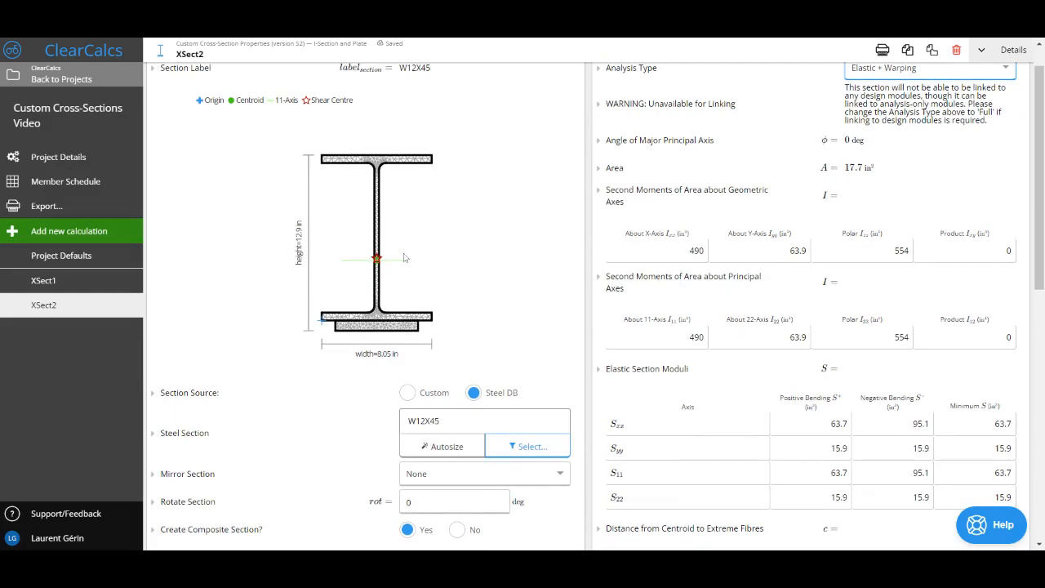
{"action": "scroll", "coordinate": [528, 339], "scroll_direction": "down", "scroll_amount": 2}
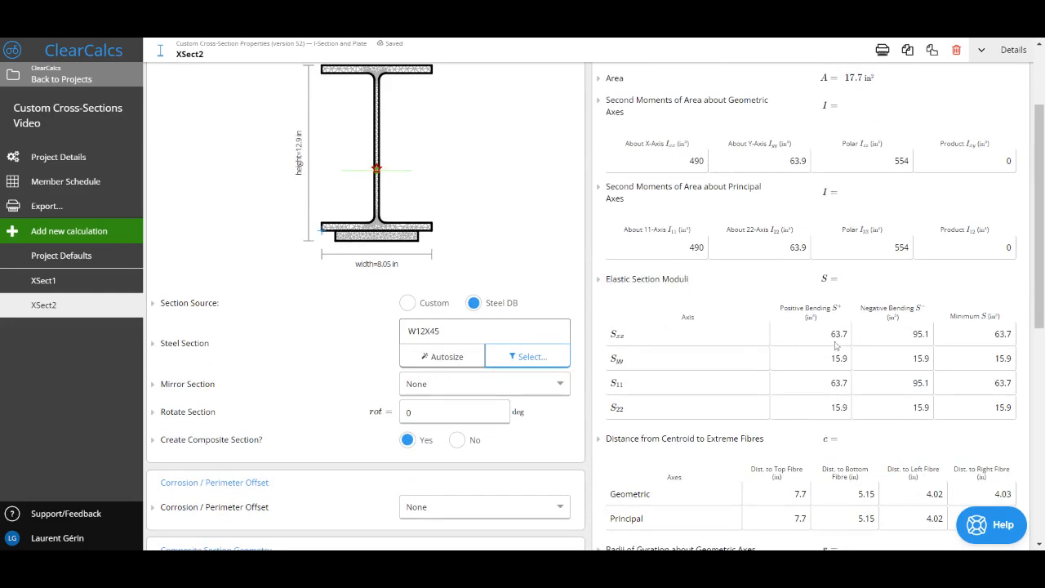
{"action": "scroll", "coordinate": [843, 343], "scroll_direction": "down", "scroll_amount": 1}
{"action": "scroll", "coordinate": [845, 343], "scroll_direction": "down", "scroll_amount": 5}
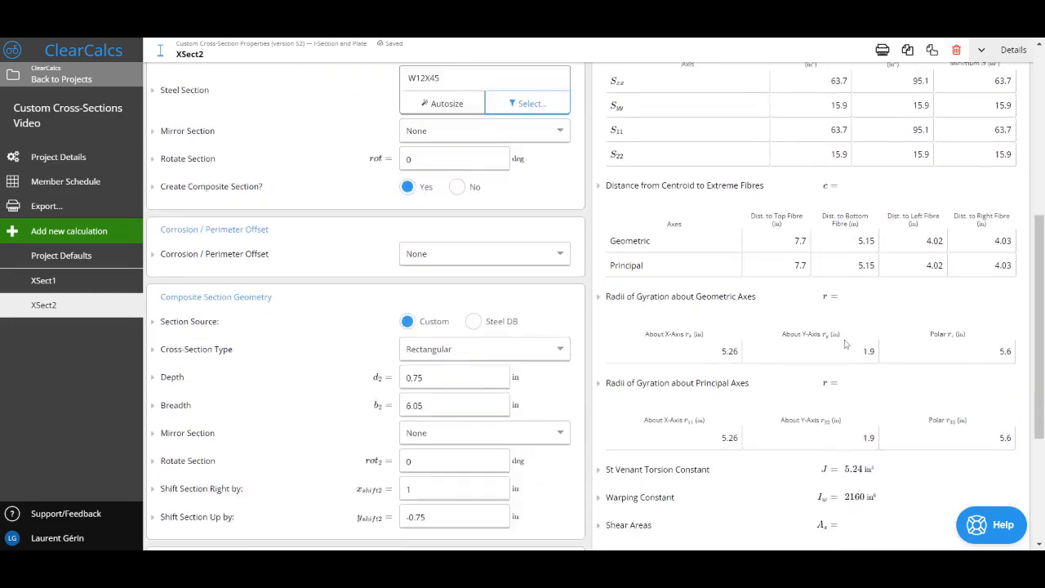
Examine the composite section's St Venant torsion constant, warping constant and monosymmetry constants in the summary
{"action": "left_click_drag", "start_coordinate": [894, 397], "coordinate": [800, 400]}
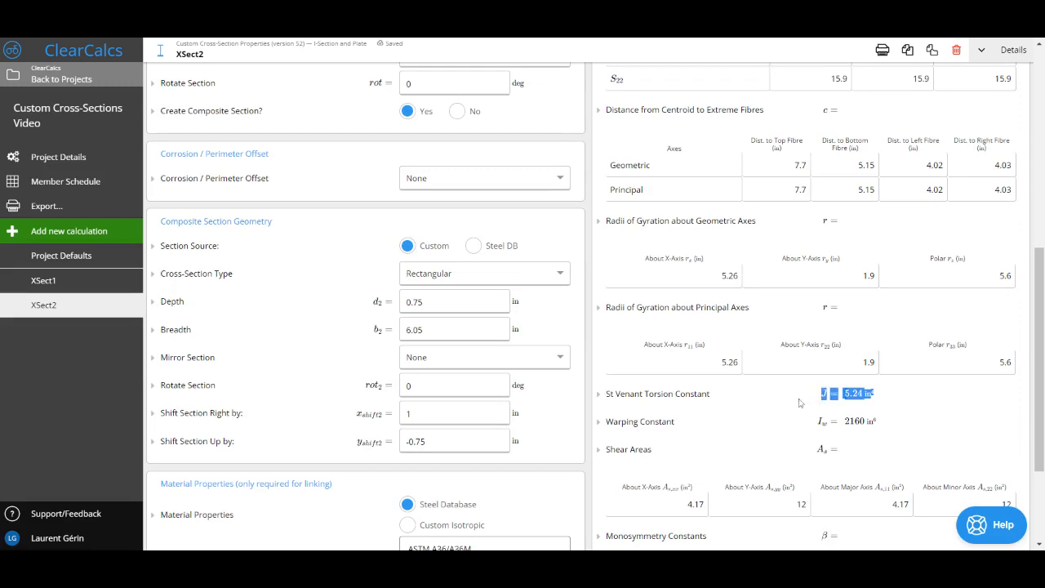
{"action": "left_click", "coordinate": [888, 419]}
{"action": "left_click_drag", "start_coordinate": [888, 421], "coordinate": [817, 422]}
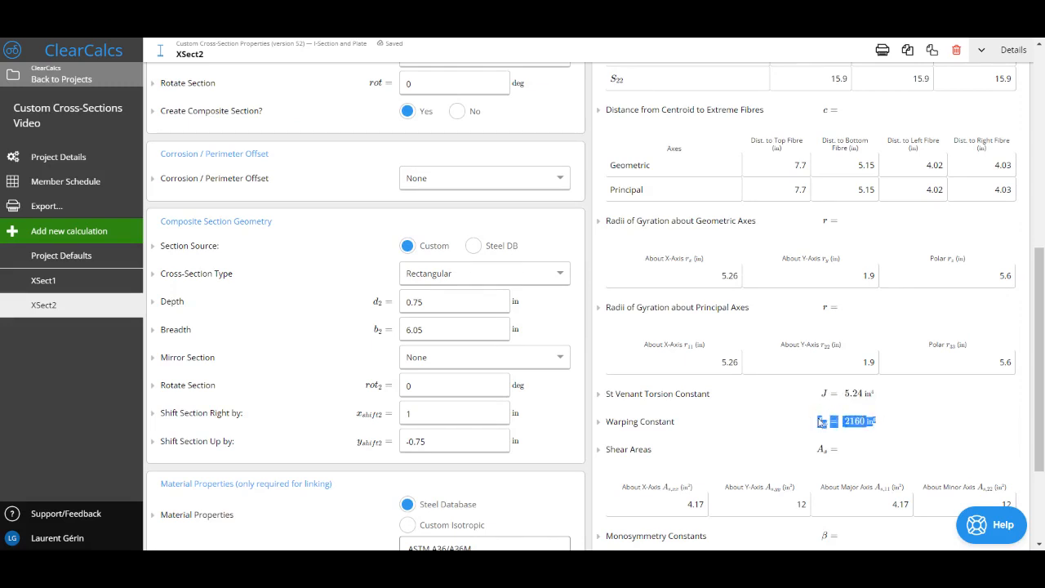
{"action": "left_click", "coordinate": [888, 415]}
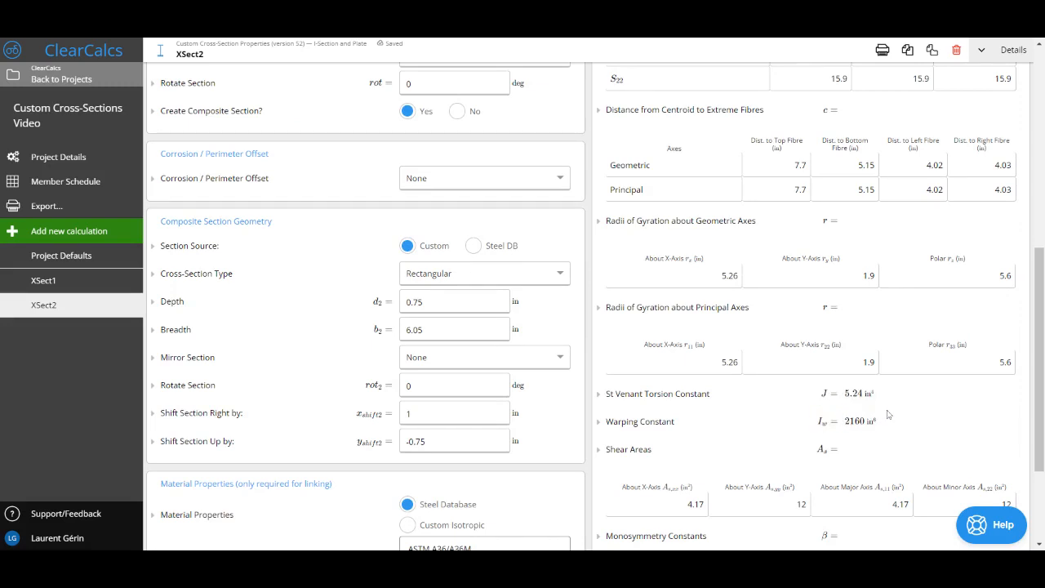
{"action": "scroll", "coordinate": [161, 50], "scroll_direction": "down", "scroll_amount": 2}
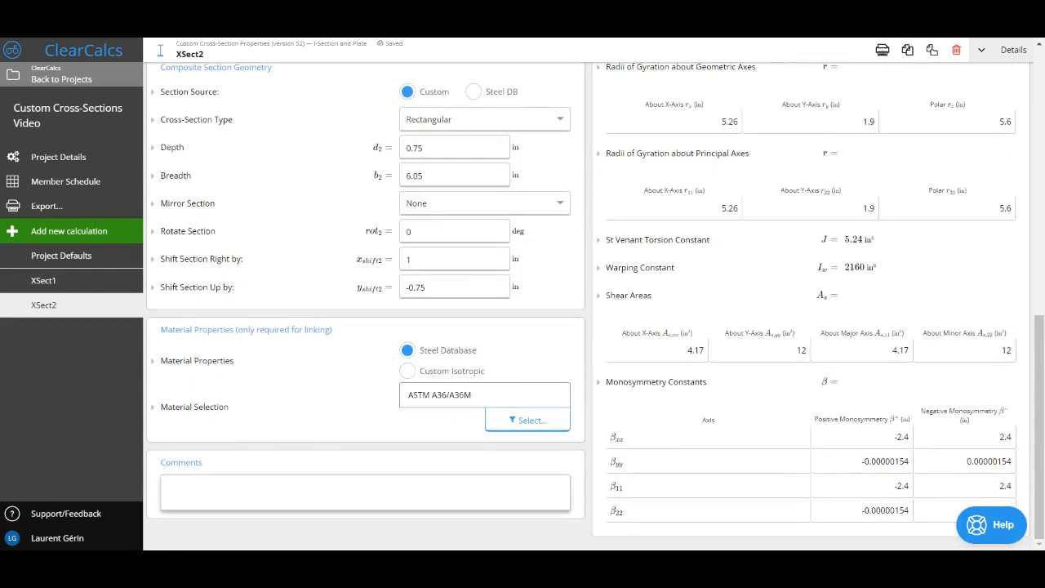
{"action": "double_click", "coordinate": [901, 437]}
{"action": "scroll", "coordinate": [905, 441], "scroll_direction": "up", "scroll_amount": 2}
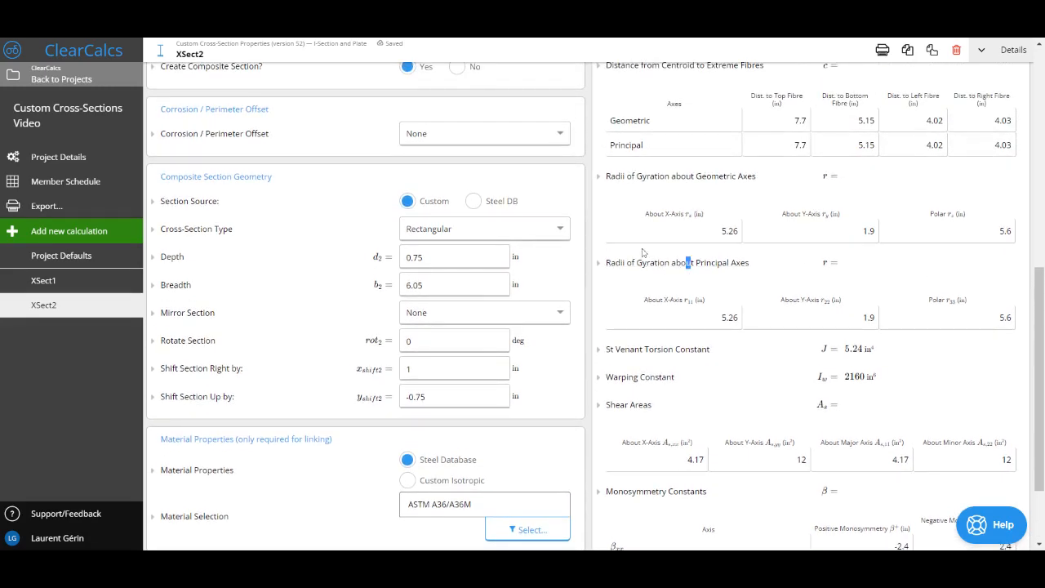
{"action": "scroll", "coordinate": [629, 236], "scroll_direction": "up", "scroll_amount": 1}
{"action": "scroll", "coordinate": [629, 236], "scroll_direction": "up", "scroll_amount": 6}
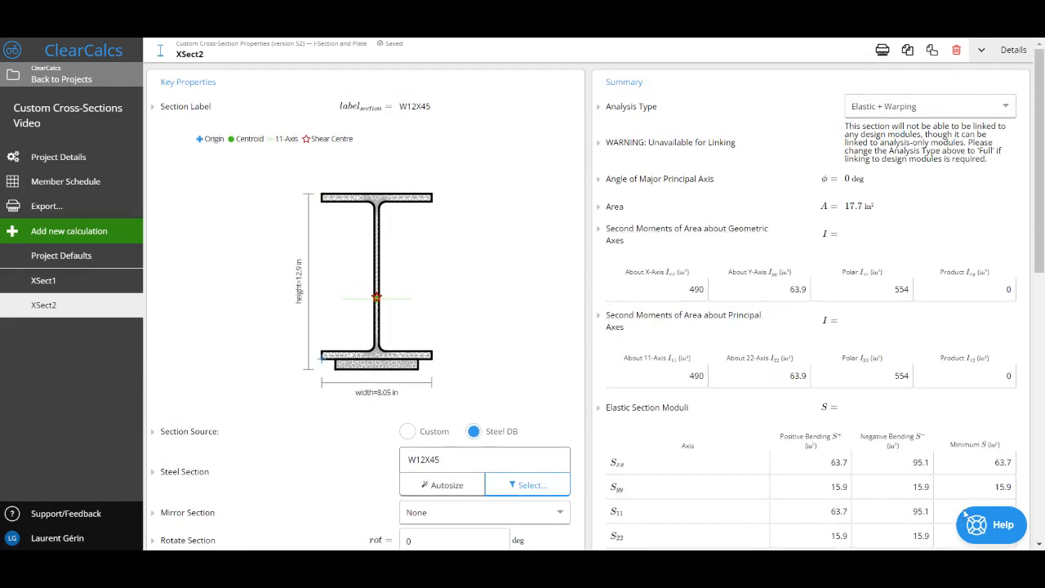
Start an email support conversation from the help widget and enter "Hello!" as the message
{"action": "left_click", "coordinate": [992, 525]}
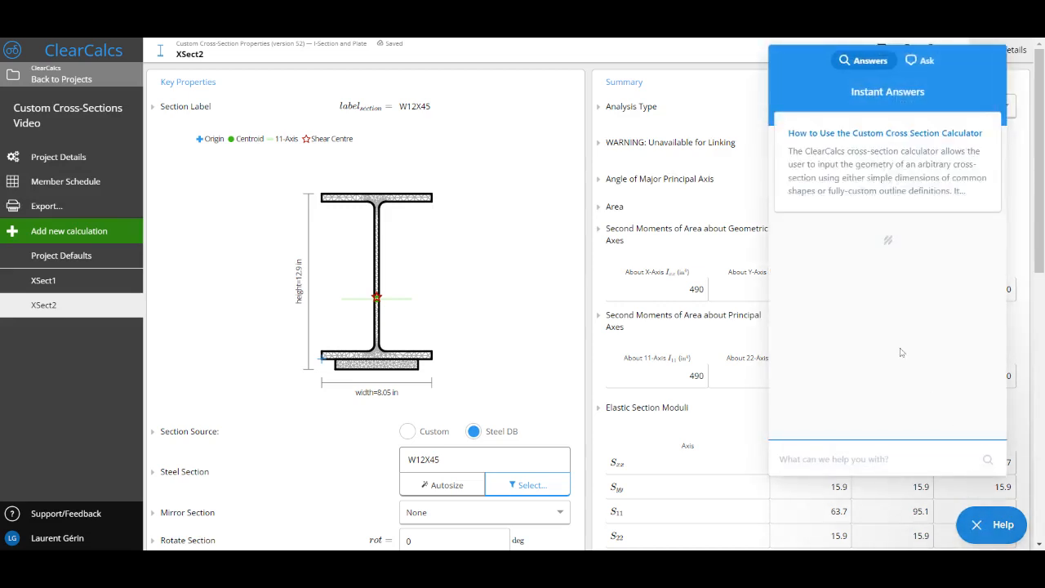
{"action": "left_click", "coordinate": [921, 64]}
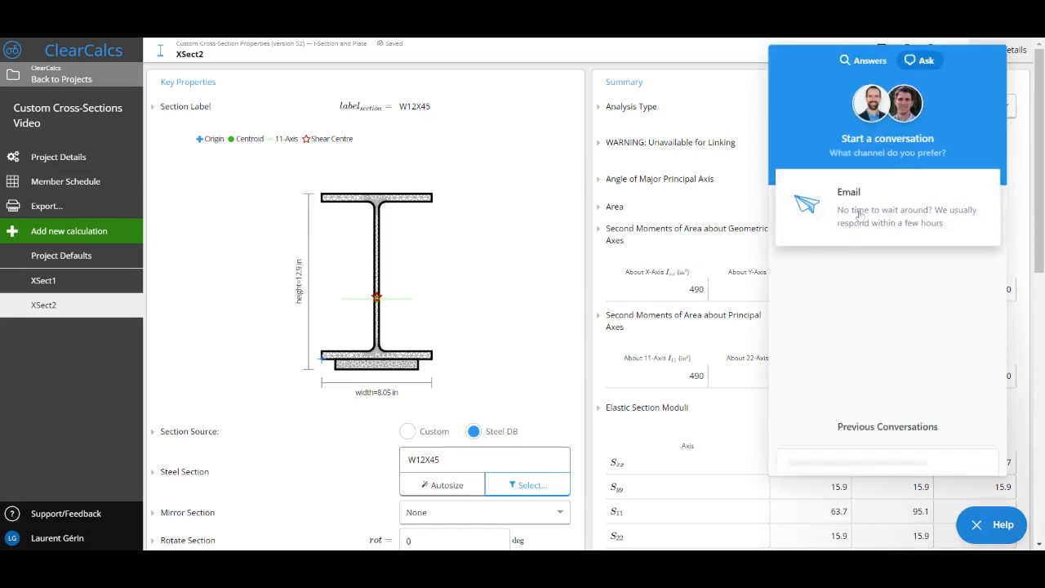
{"action": "left_click", "coordinate": [860, 219]}
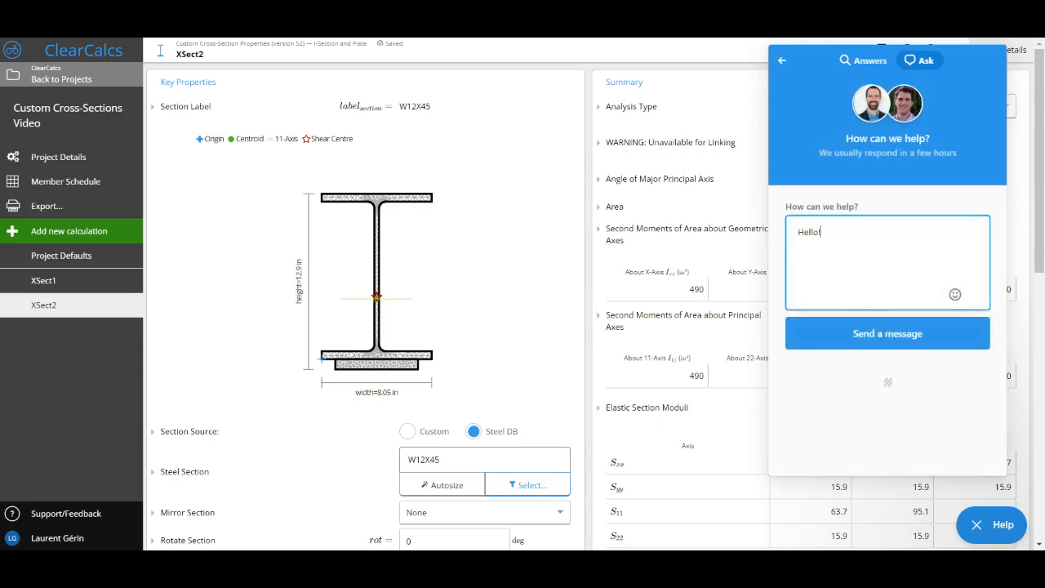